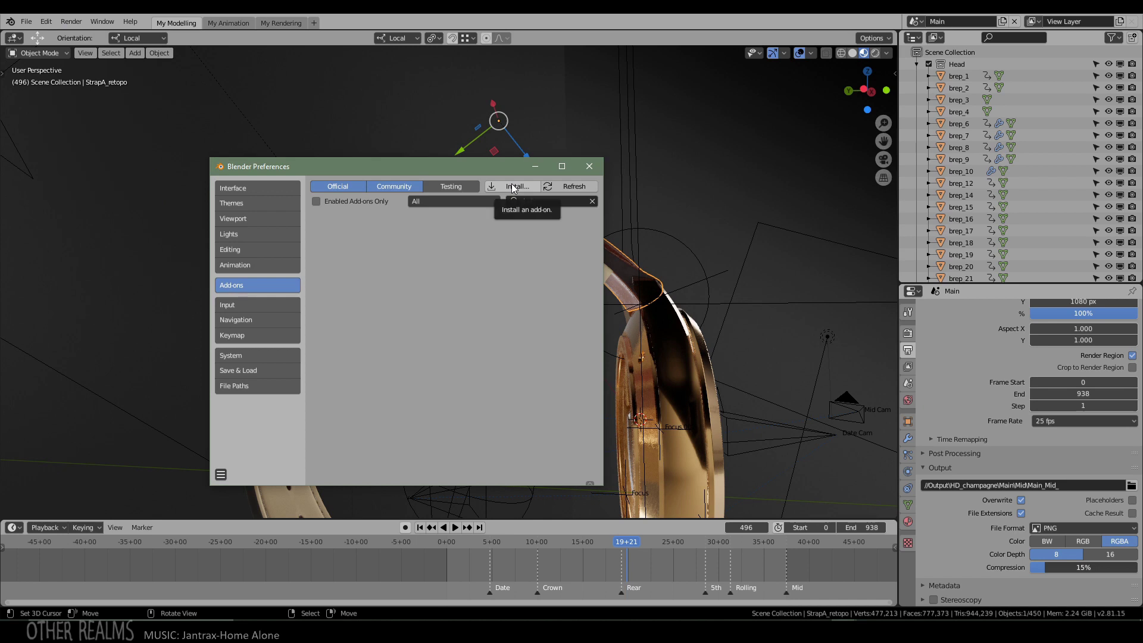
- Install the add-on file shot_manager0.4.1.zip from the bookmarked Versions folder
left_click(505, 187)
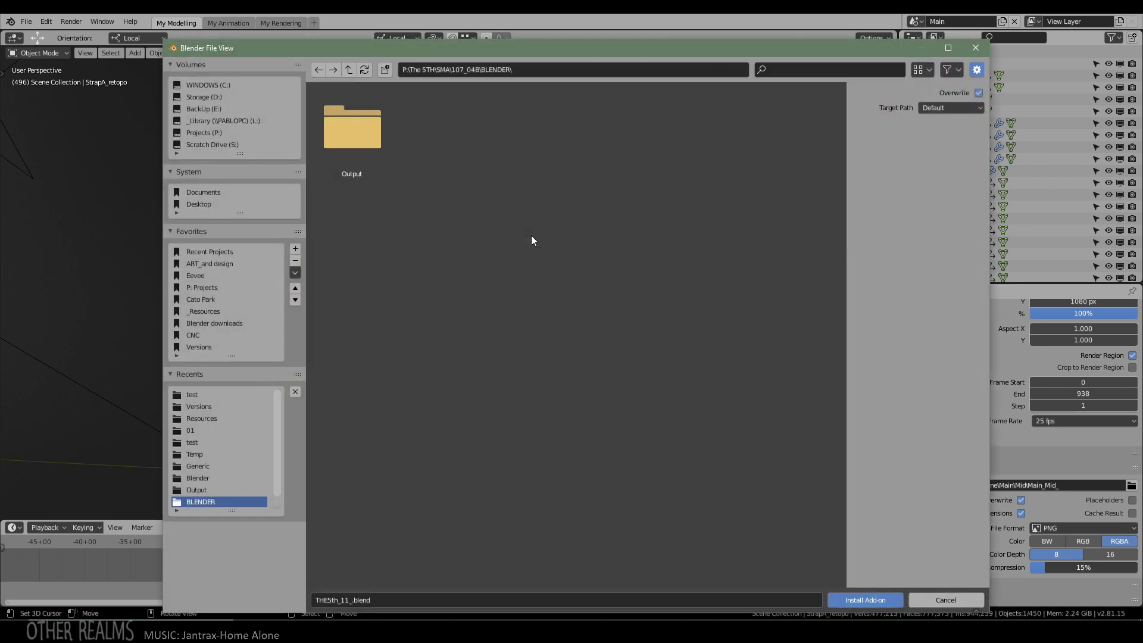
left_click(206, 347)
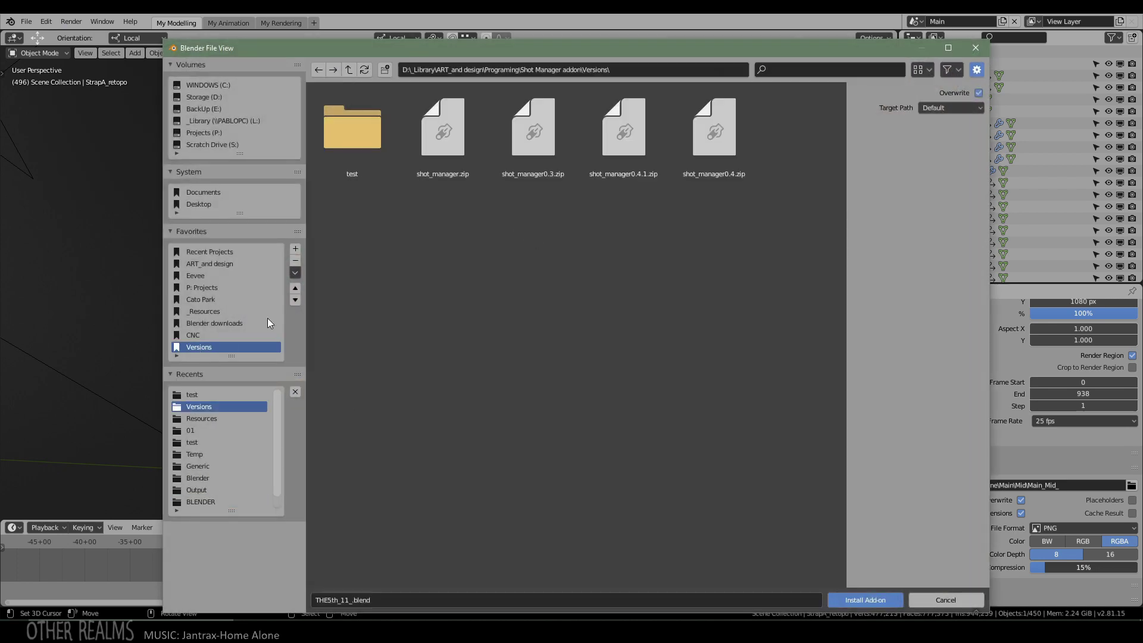
left_click(628, 143)
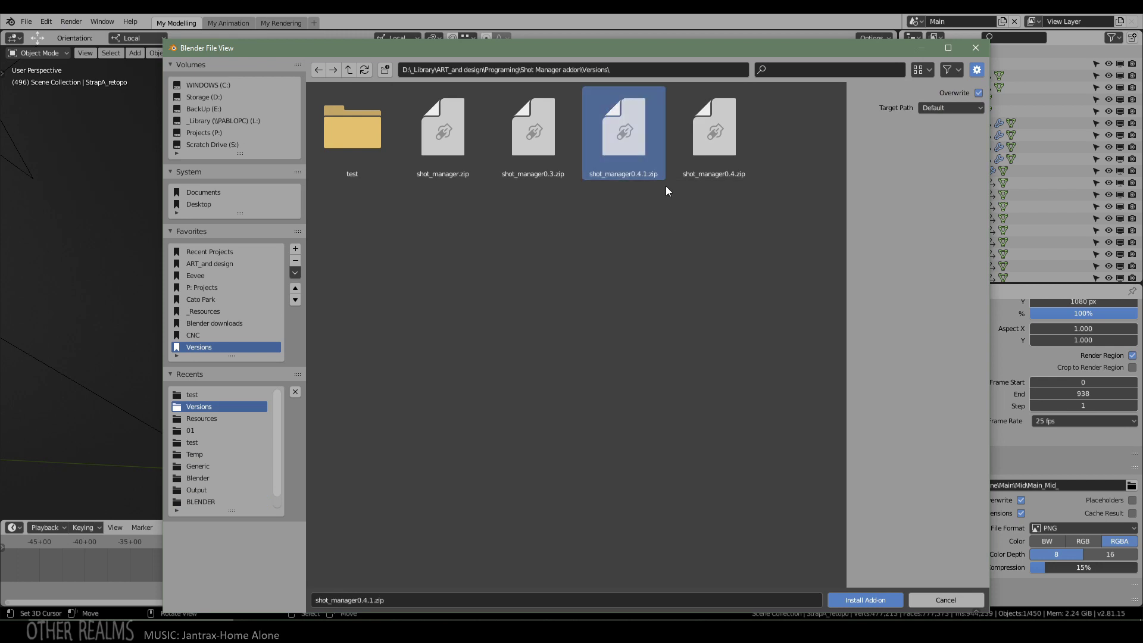
left_click(879, 601)
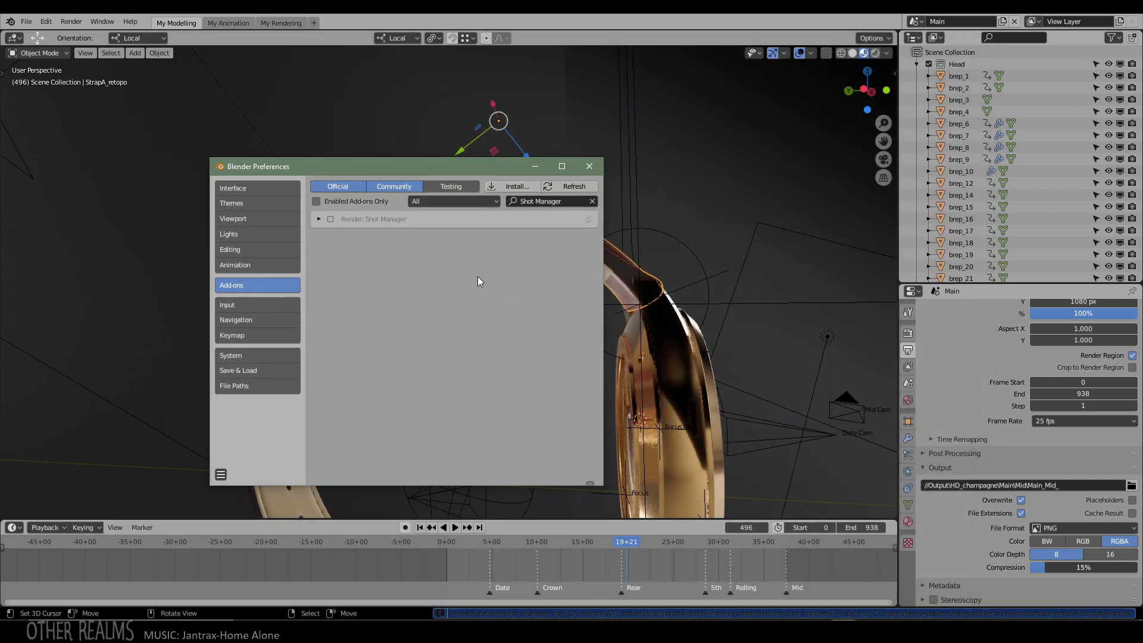
- Enable the Render: Shot Manager add-on, show its details and close the preferences
left_click(329, 220)
left_click(319, 219)
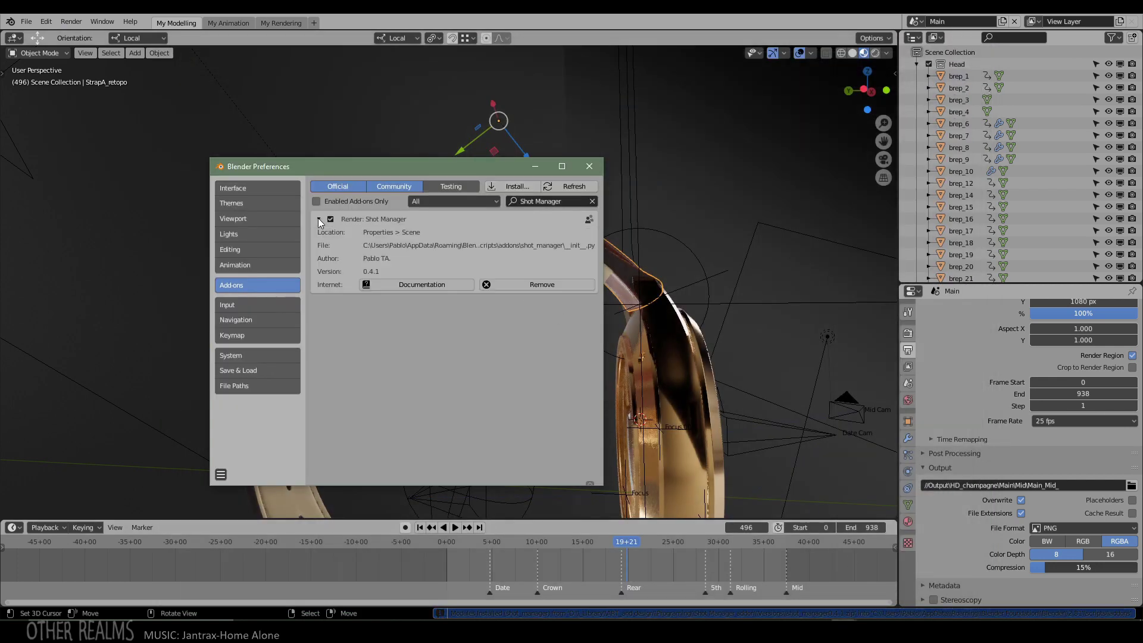
left_click(588, 167)
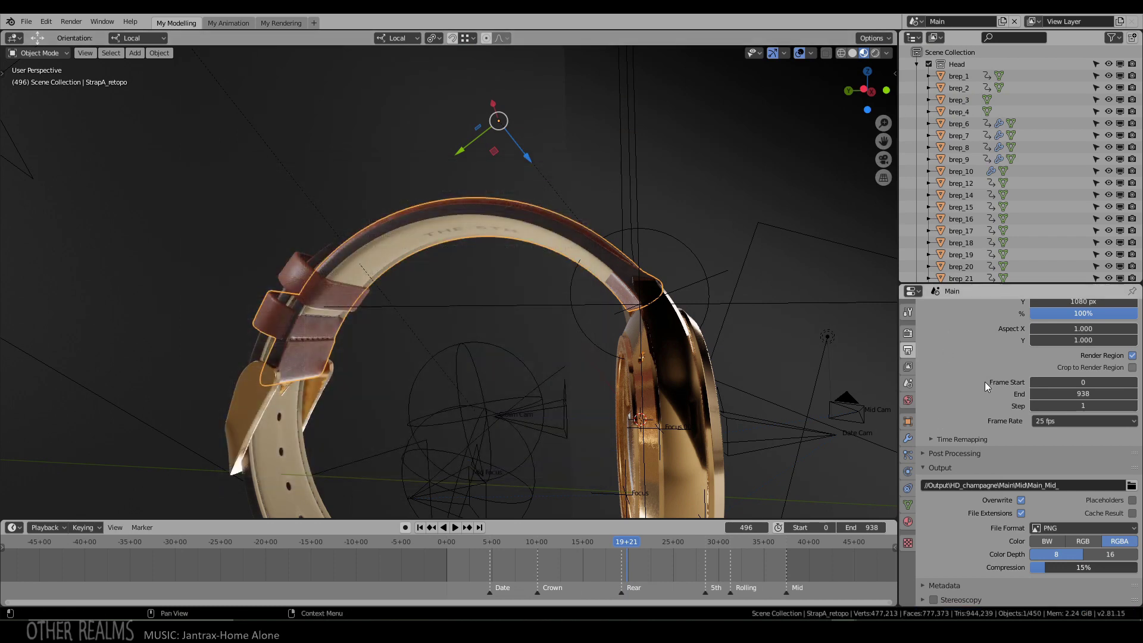
- Add a new shot in the Shot Manager section of the output properties and name it Date
scroll(979, 375, "down", 5)
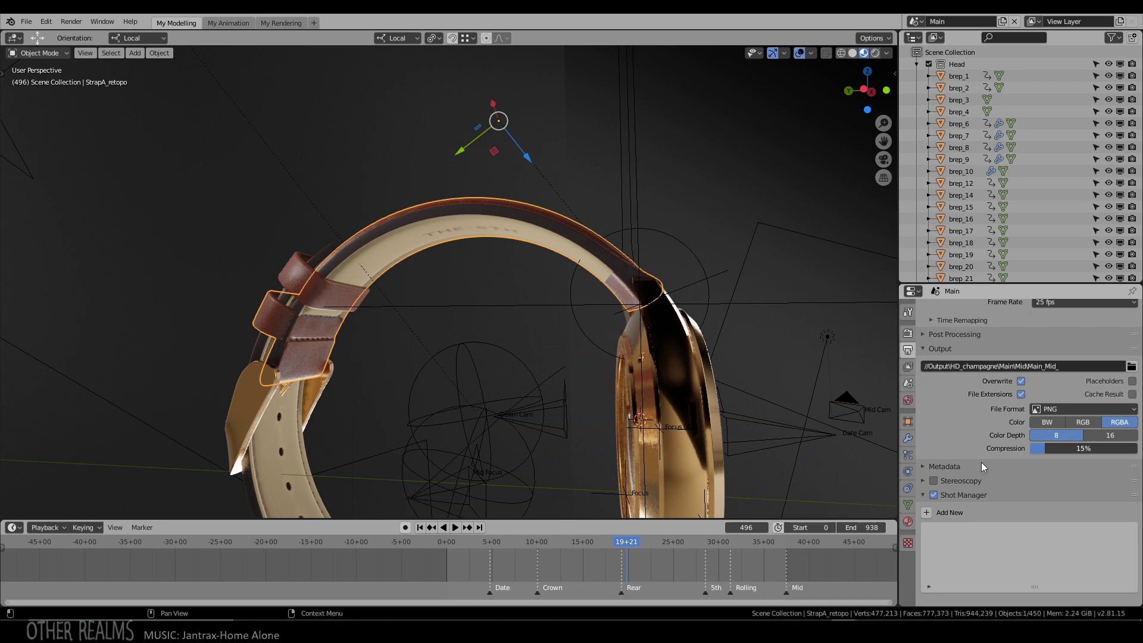
scroll(986, 500, "down", 2)
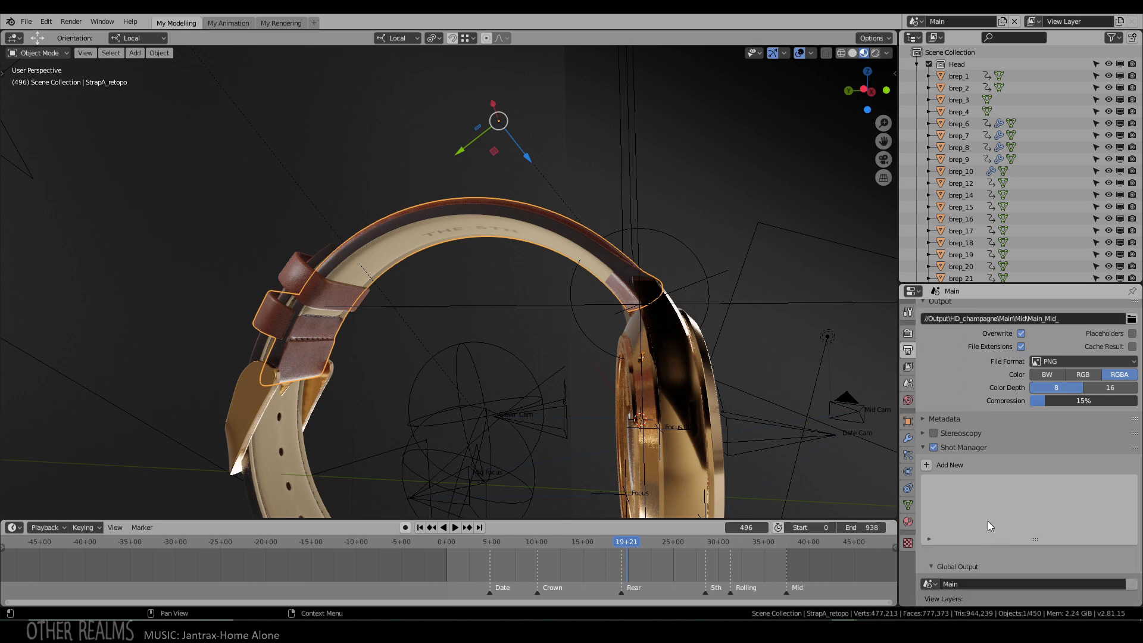
left_click(927, 466)
scroll(1010, 494, "down", 3)
scroll(985, 424, "down", 3)
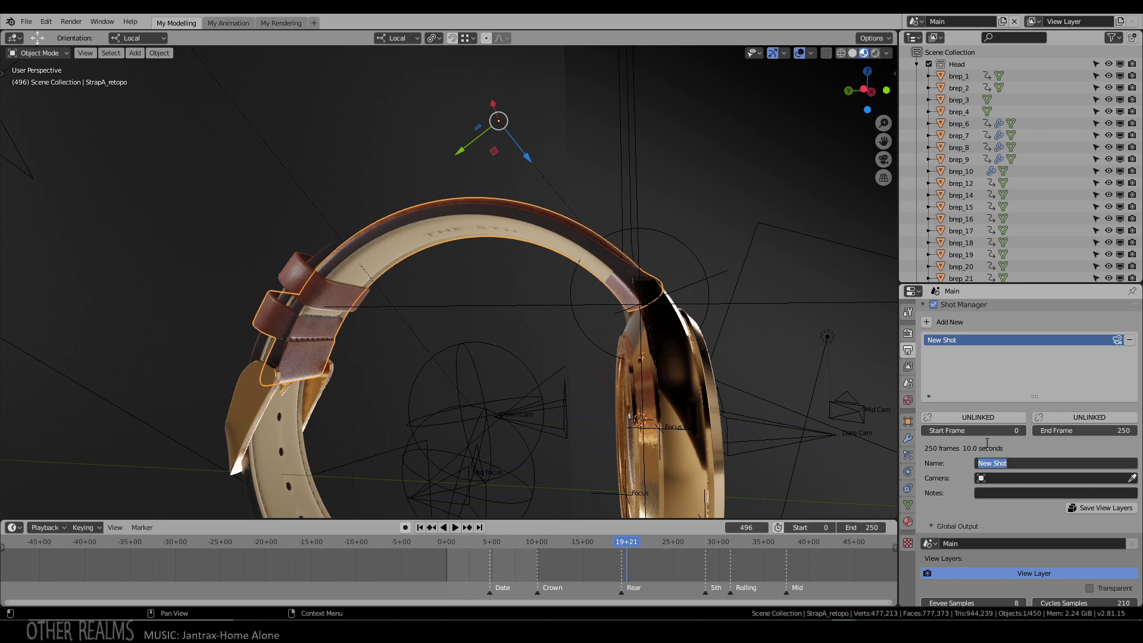
type("Date")
key("Return")
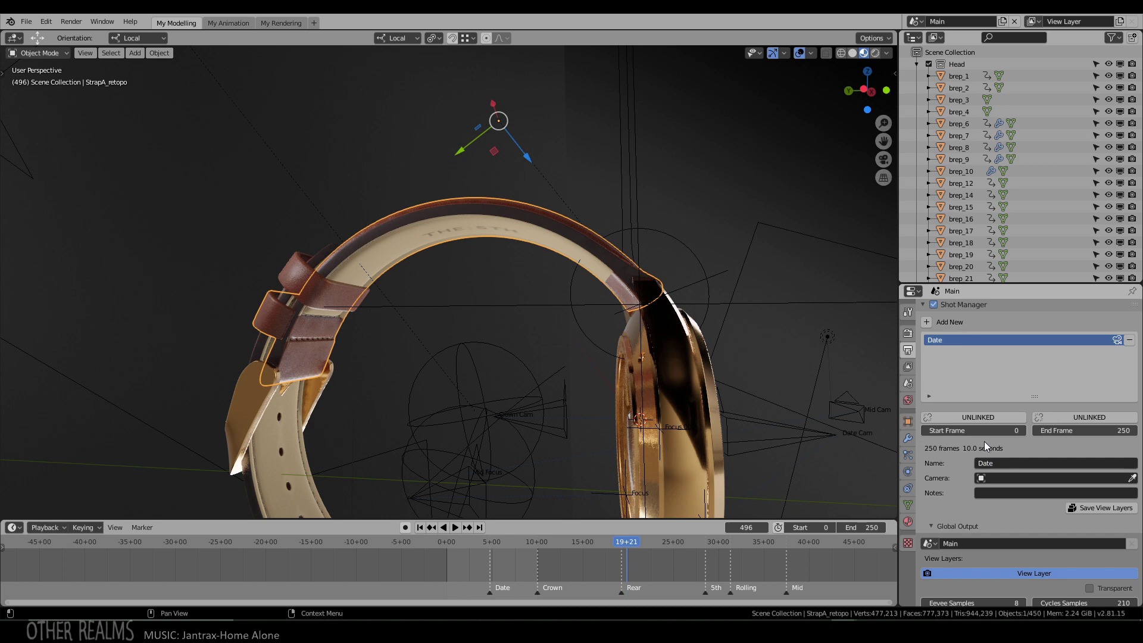
- Add a second shot to the Shot Manager list and name it Crown
left_click(941, 321)
left_click(958, 352)
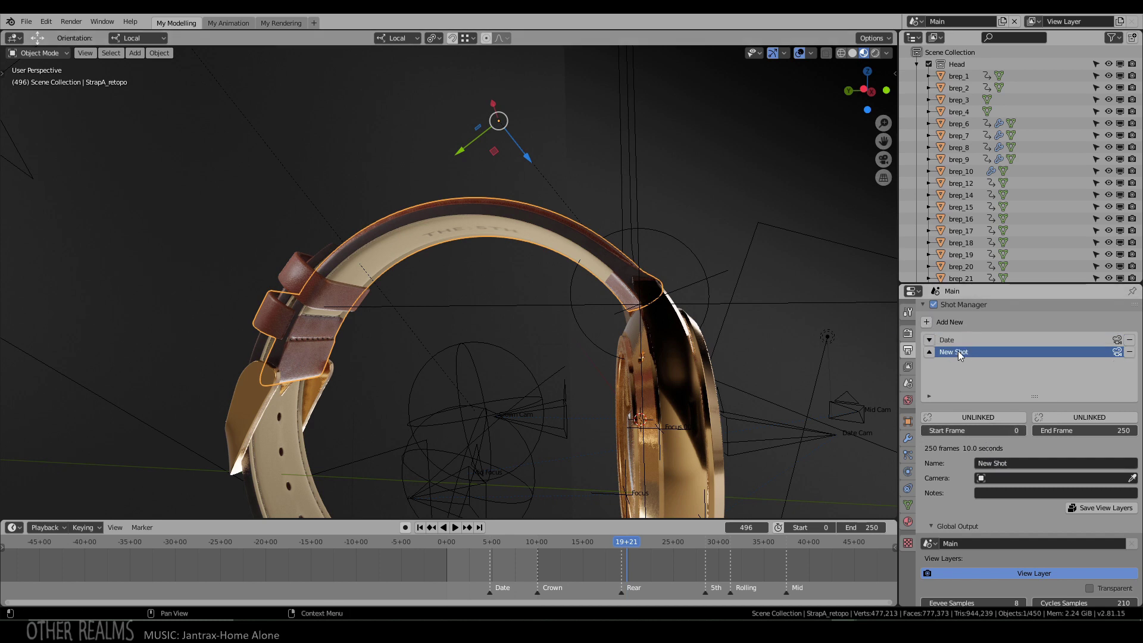
left_click(1025, 463)
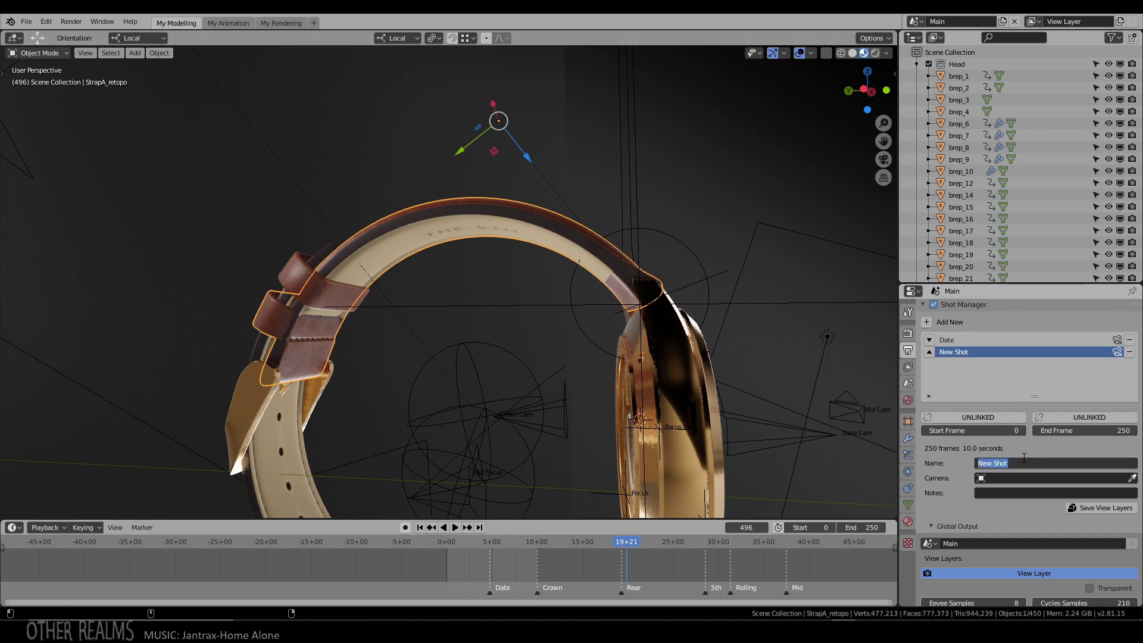
type("Crown")
key("Return")
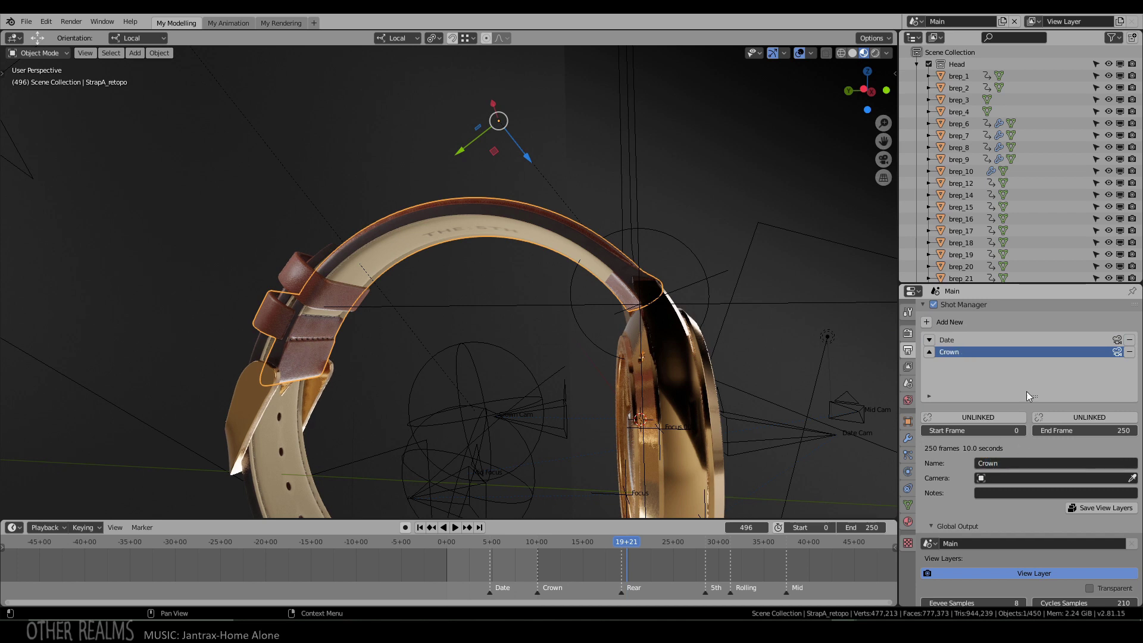
- Assign Date Cam to the Date shot and Crown Cam to the Crown shot
left_click(963, 342)
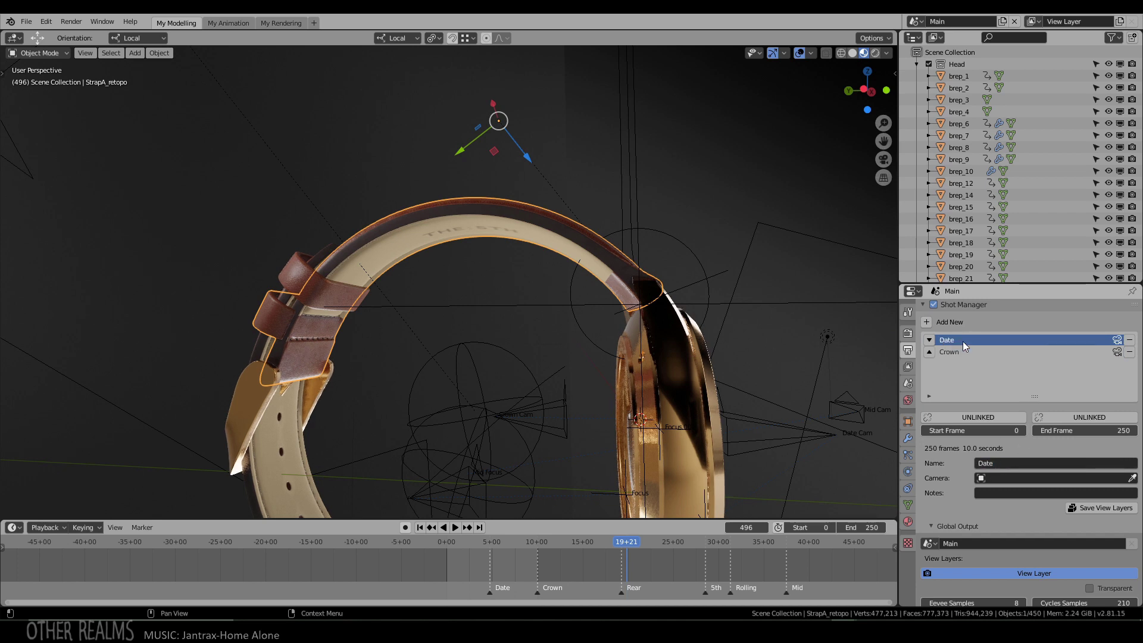
left_click(1009, 476)
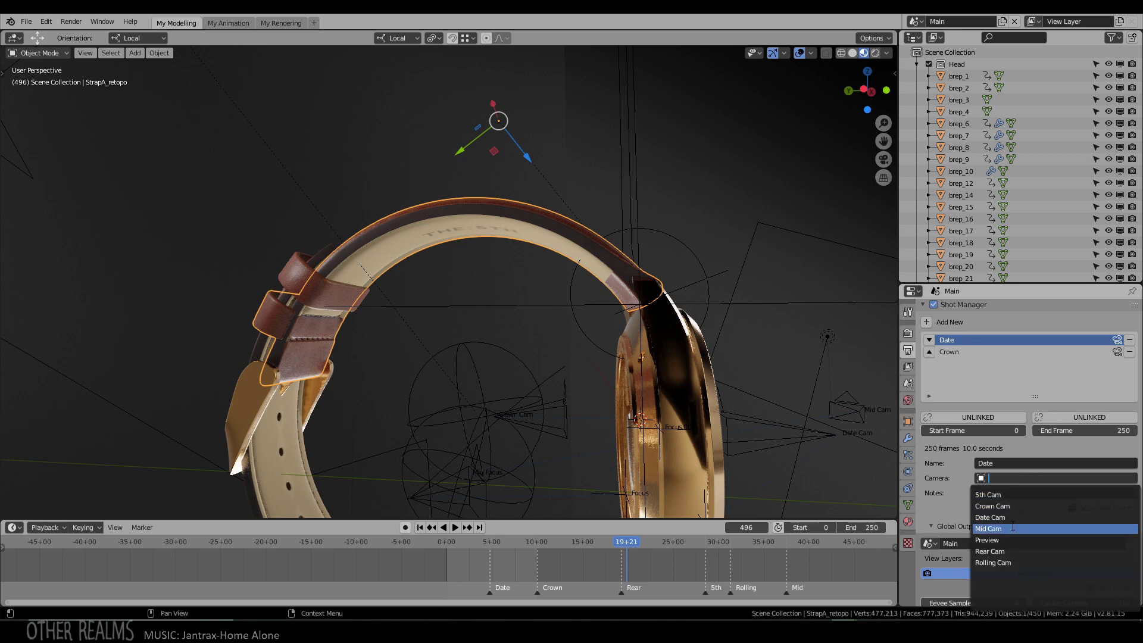
left_click(1024, 517)
left_click(953, 354)
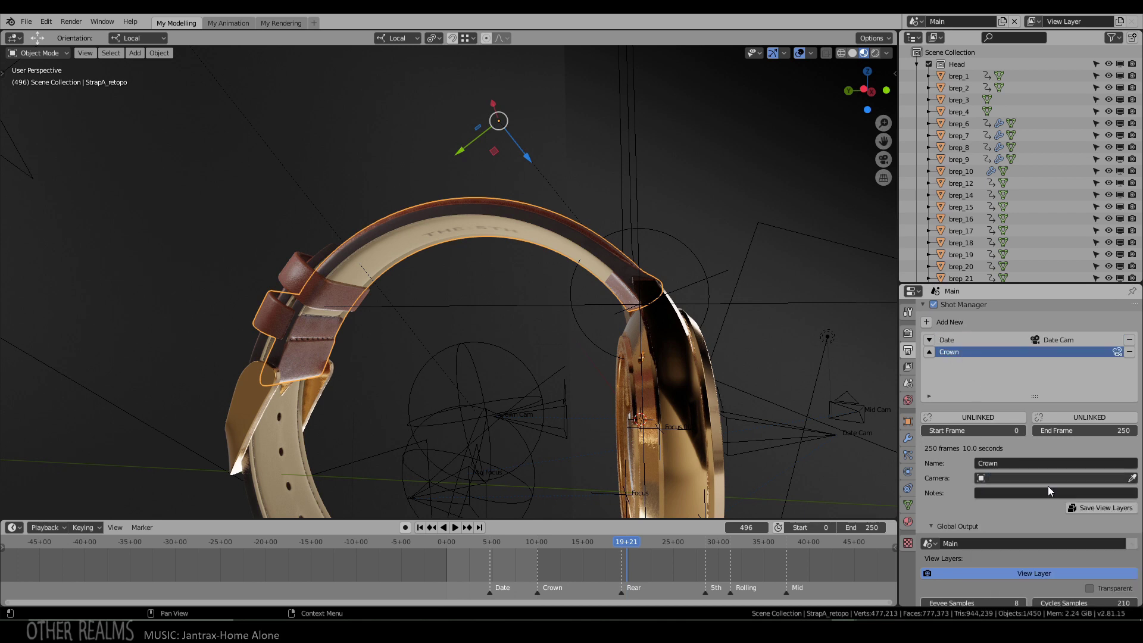
left_click(1011, 478)
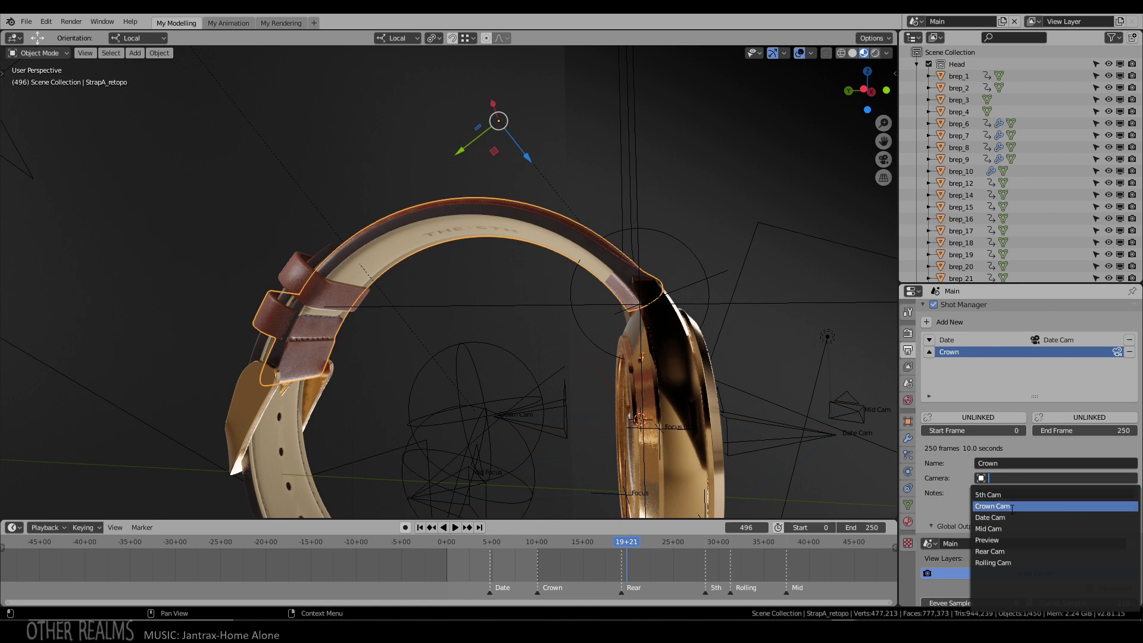
left_click(1012, 507)
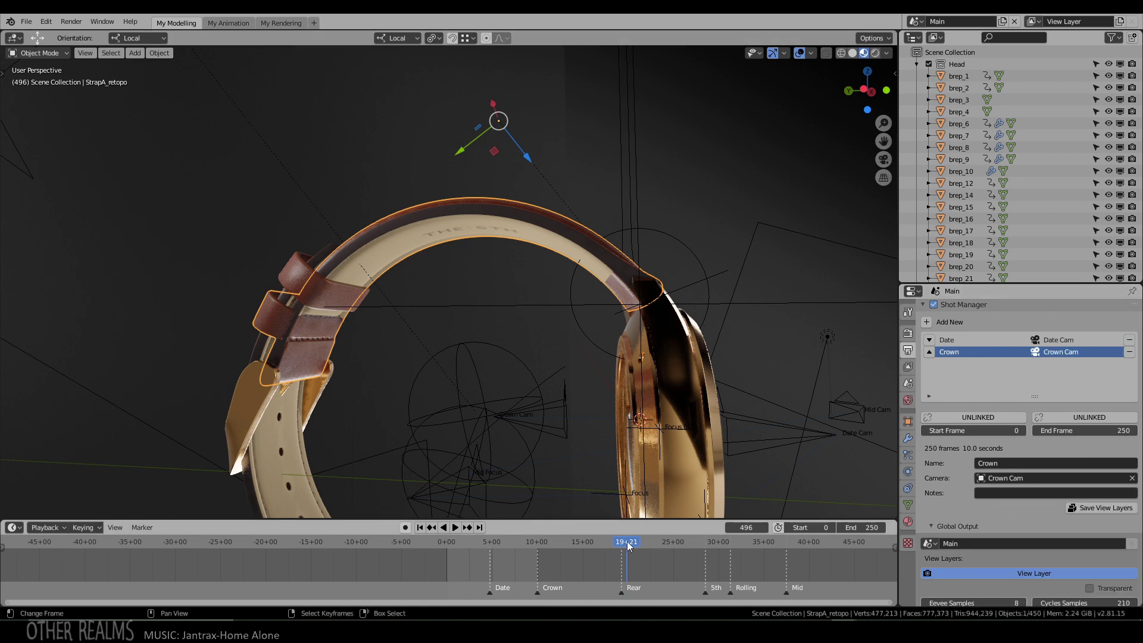
- View the scene through the active camera and compare the Date and Crown shots by switching between them
left_click(978, 341)
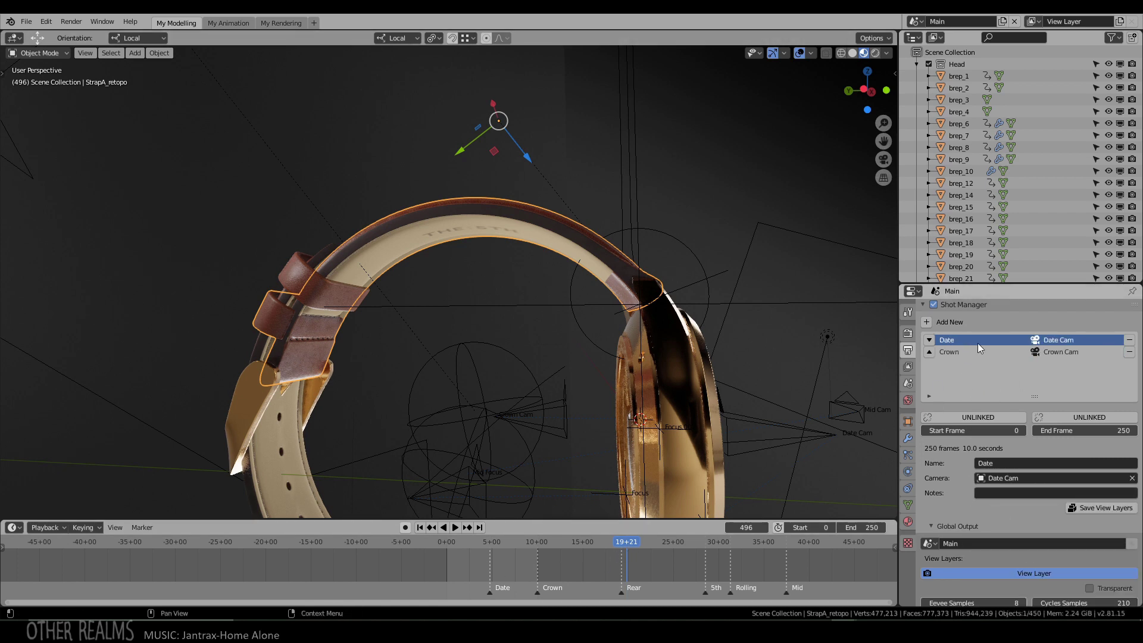
key("KP_0")
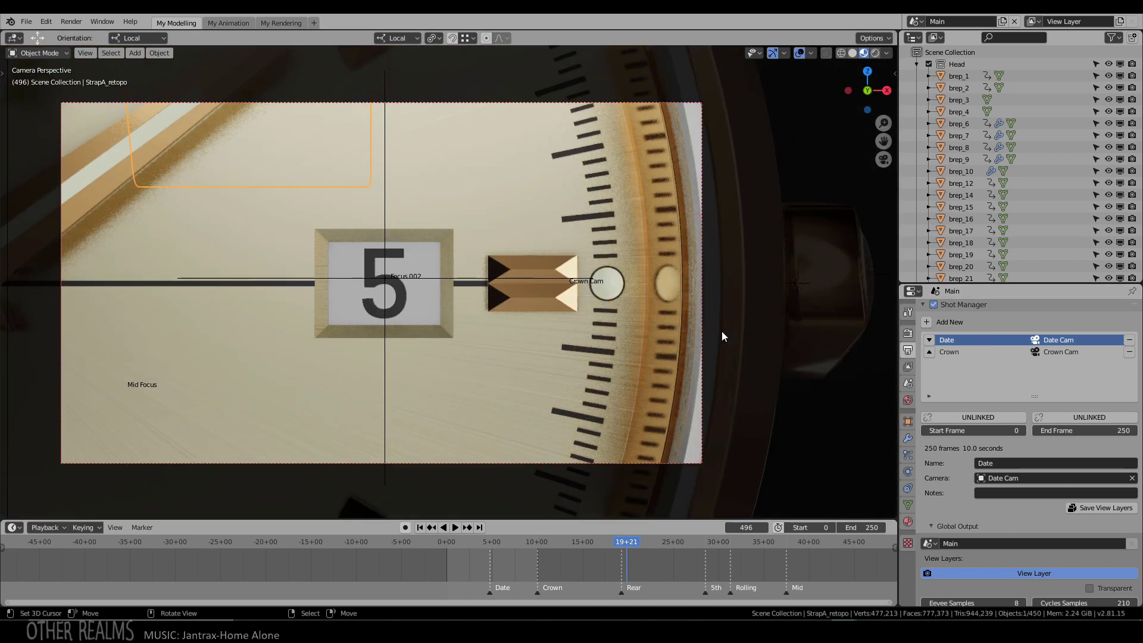
left_click(950, 352)
left_click(957, 341)
left_click(1062, 355)
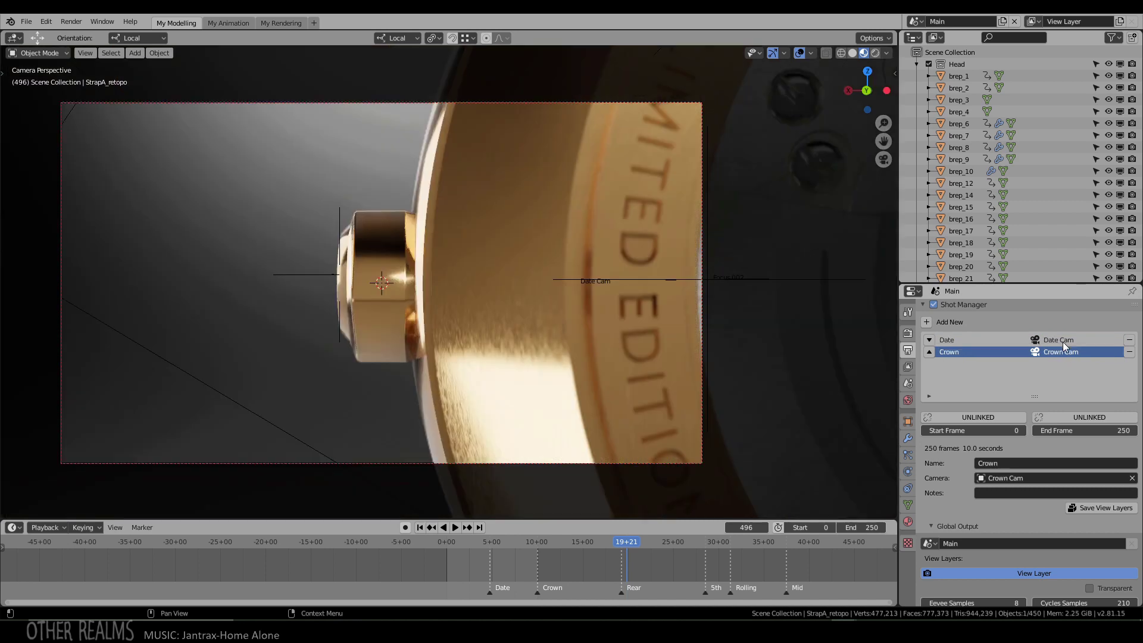
left_click(1063, 342)
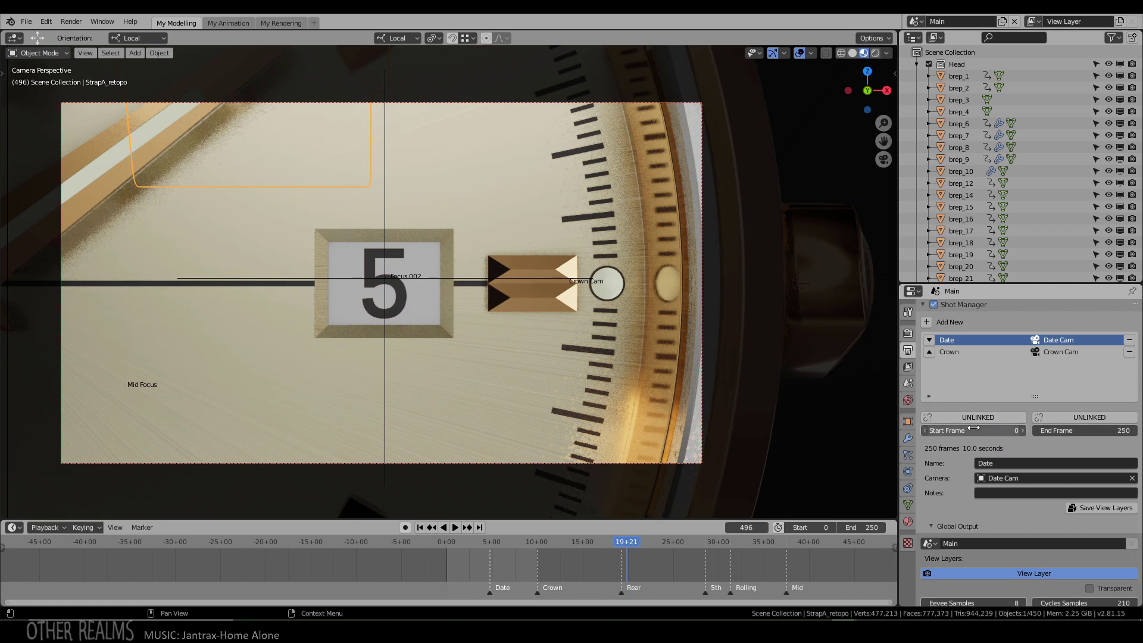
- Try manual start and end frames for the Date shot and restore them to 0 and 250
left_click(1024, 431)
left_click(1023, 431)
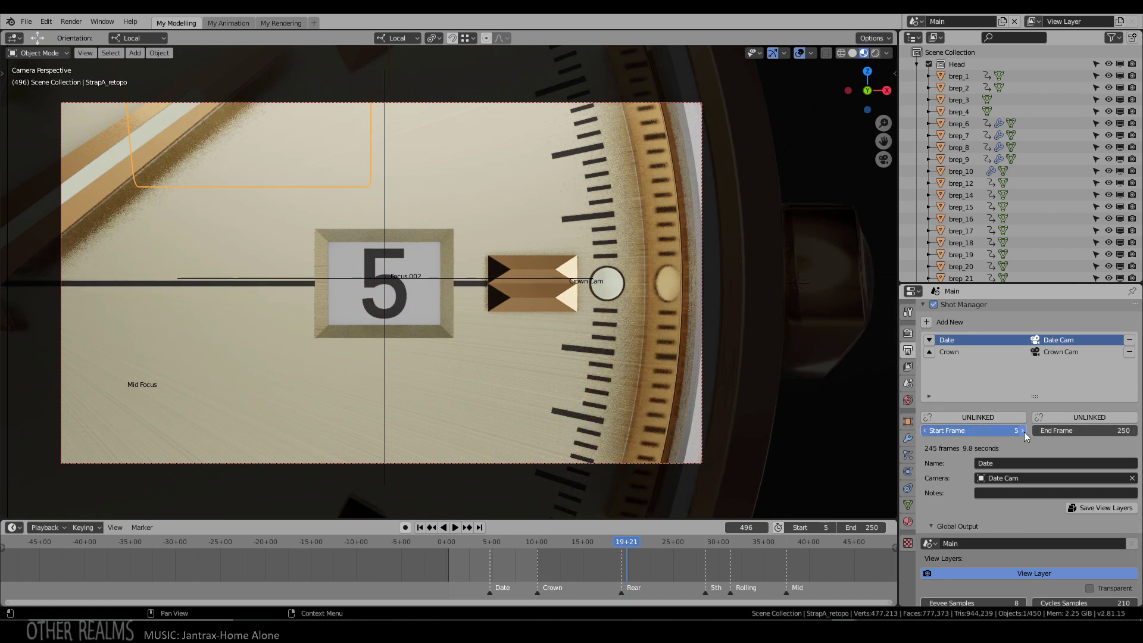
left_click_drag(1024, 431, 955, 429)
left_click(964, 431)
type("0")
key("Return")
mouse_move(1078, 430)
left_mouse_down()
mouse_move(1116, 431)
mouse_move(1096, 432)
left_mouse_up()
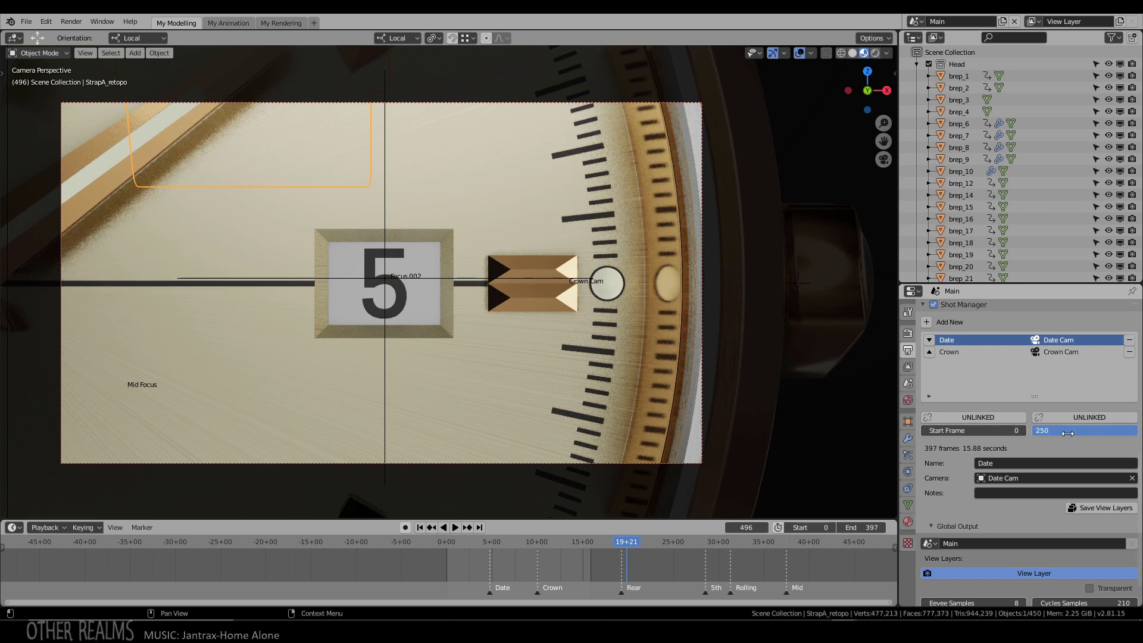
key("ctrl+z")
- Link the Date shot's end frame to the Date timeline marker and move that marker to frame 97
scroll(528, 576, "up", 3)
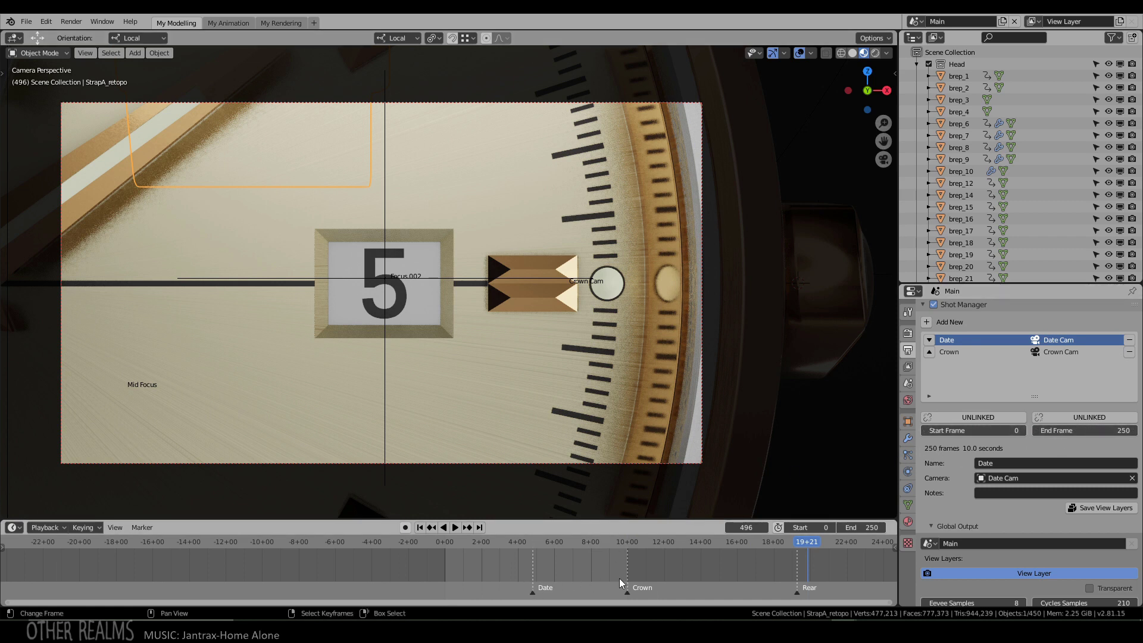
left_click(541, 593)
left_click(1079, 419)
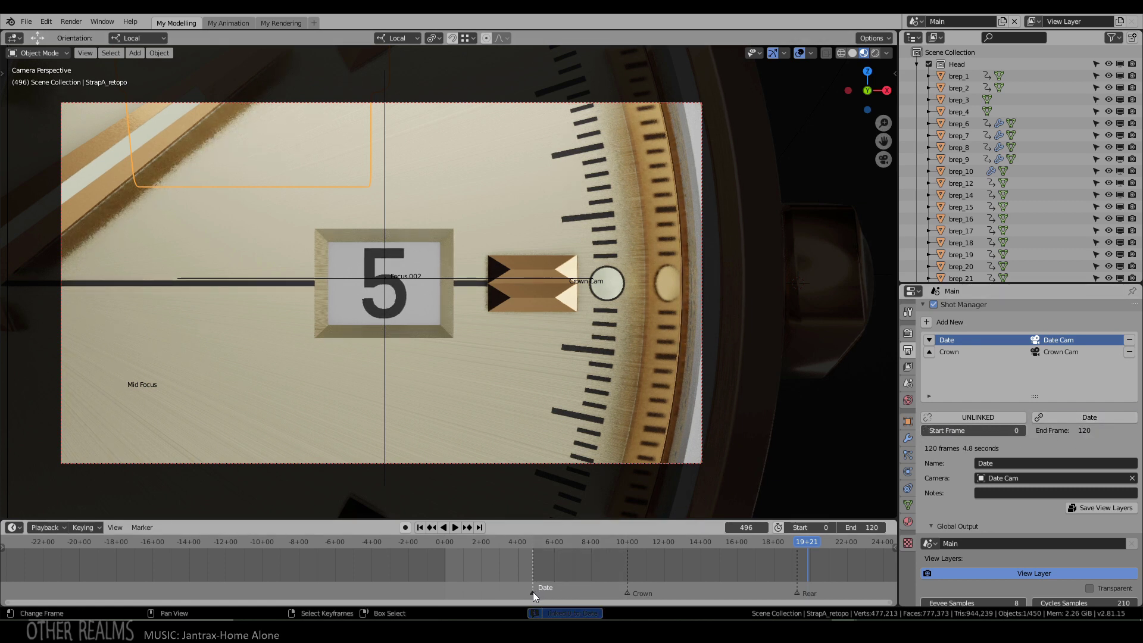
mouse_move(534, 592)
left_mouse_down()
mouse_move(566, 592)
mouse_move(499, 592)
mouse_move(592, 595)
left_mouse_up()
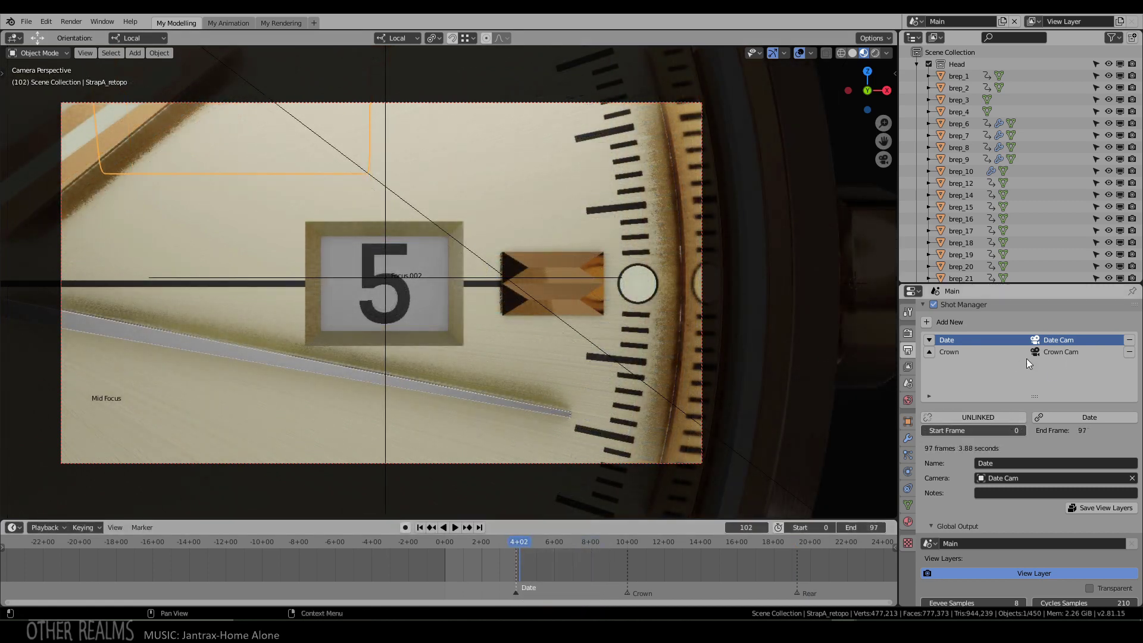
- Link the Crown shot's start frame to the Date marker and its end frame to the Crown marker
left_click(1074, 350)
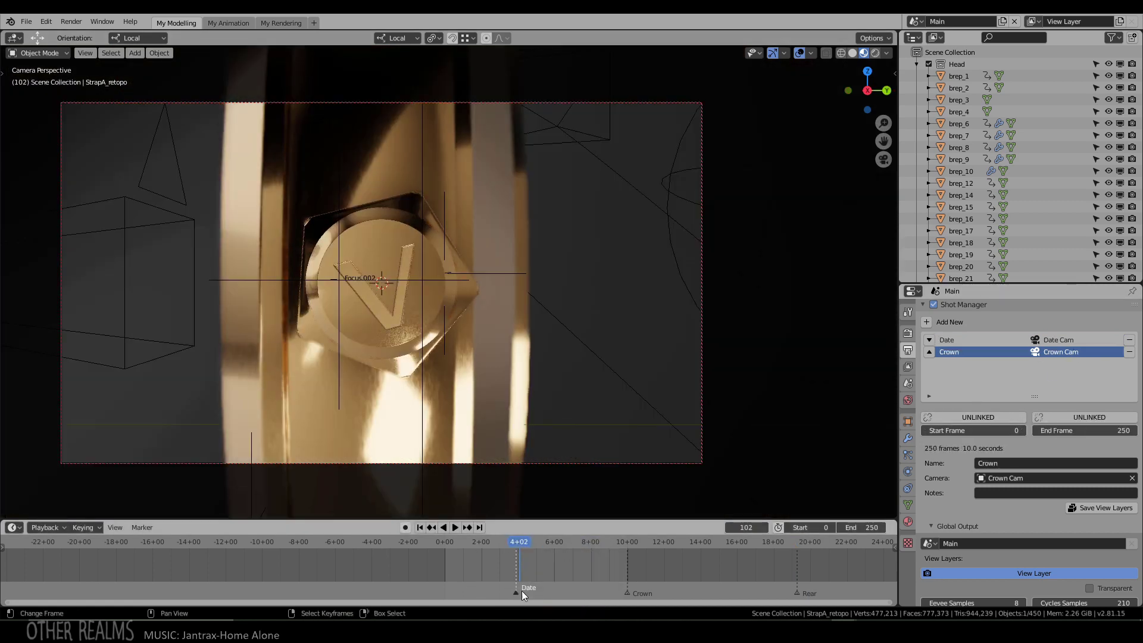
left_click(981, 417)
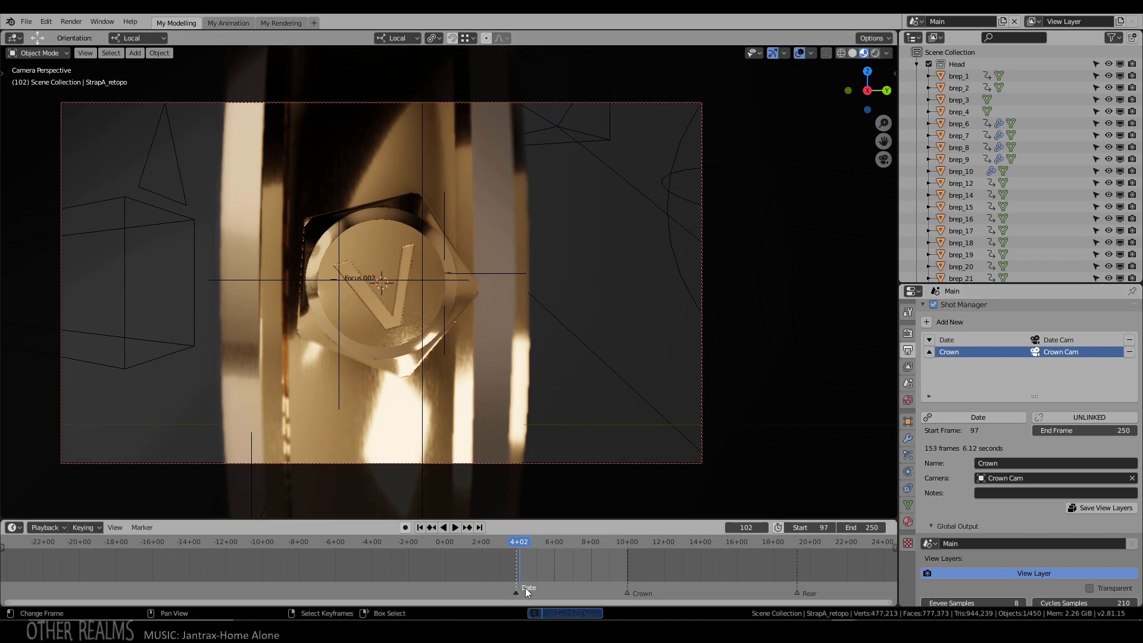
left_click(632, 594)
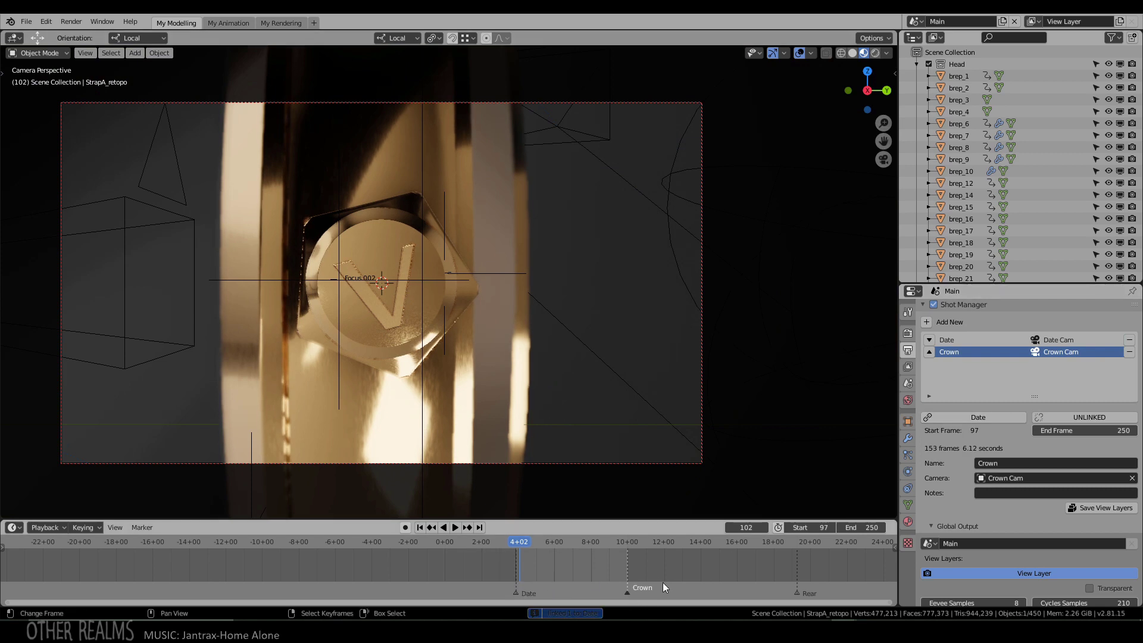
left_click(1077, 418)
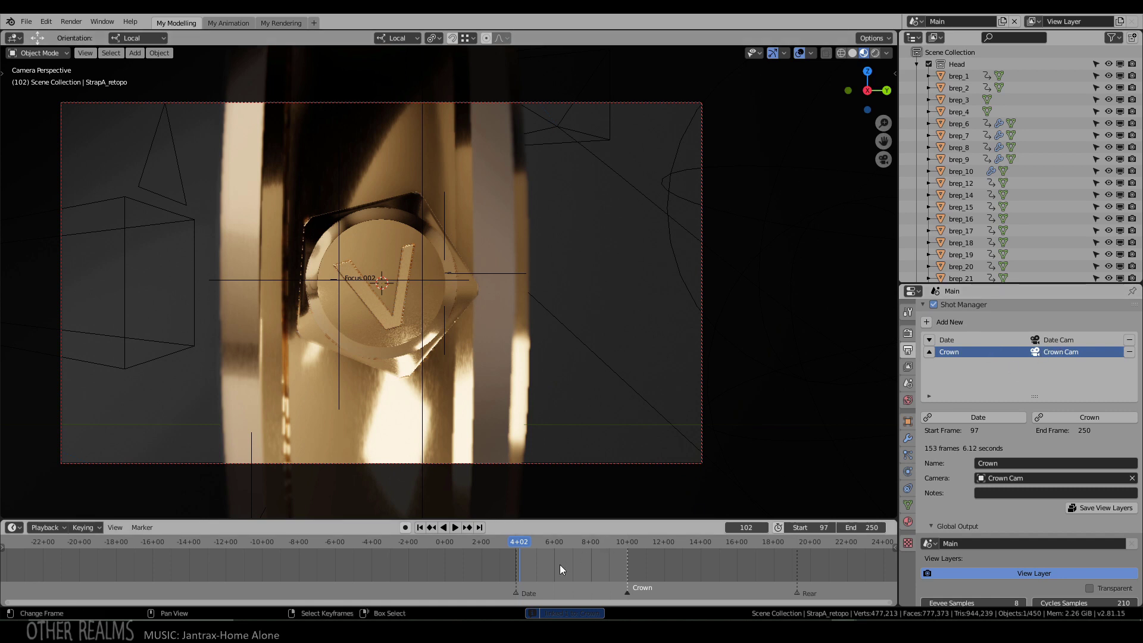
- Preview the Crown and Date shots by scrubbing and playing the timeline, and look over the Crown shot's global output settings
mouse_move(560, 565)
left_mouse_down()
mouse_move(586, 565)
mouse_move(542, 570)
mouse_move(572, 566)
left_mouse_up()
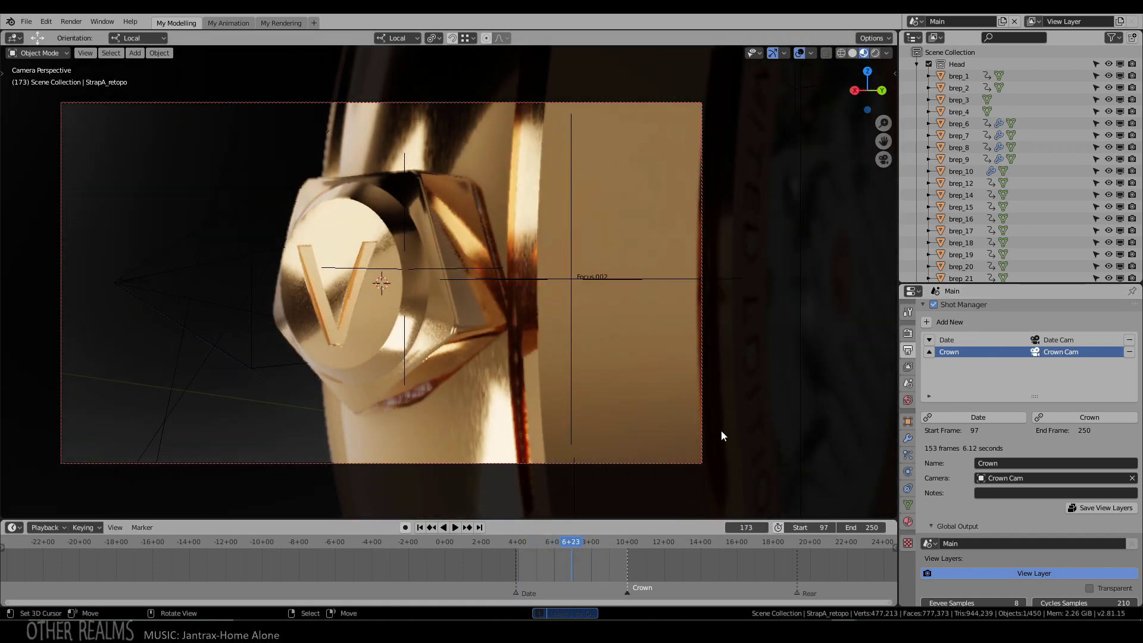
left_click(1052, 340)
key("space")
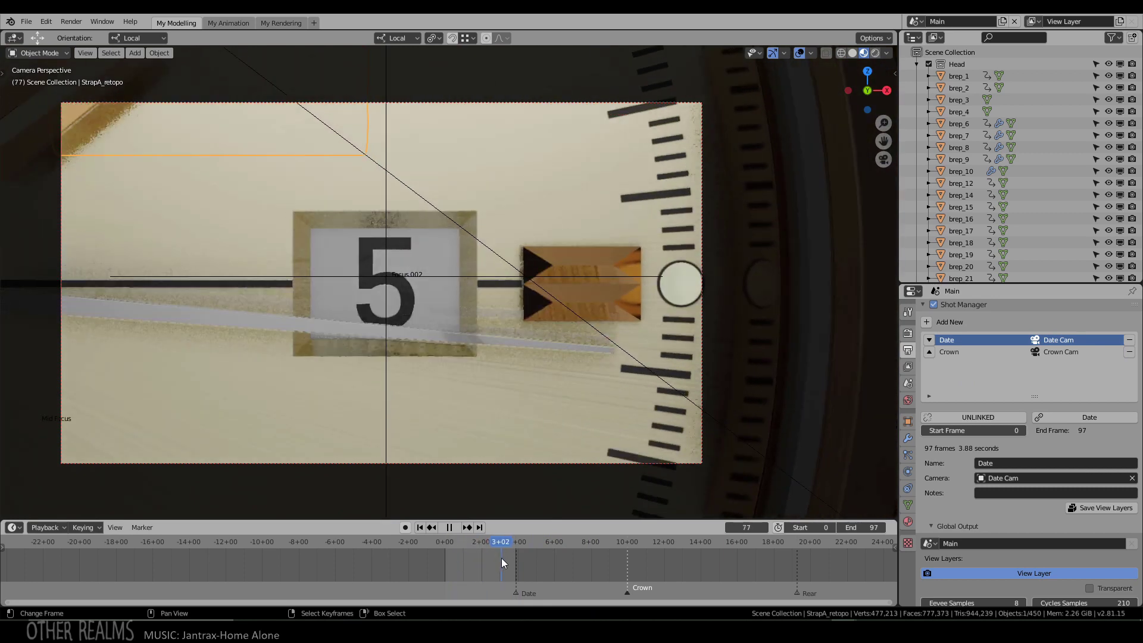
key("space")
left_click(1078, 352)
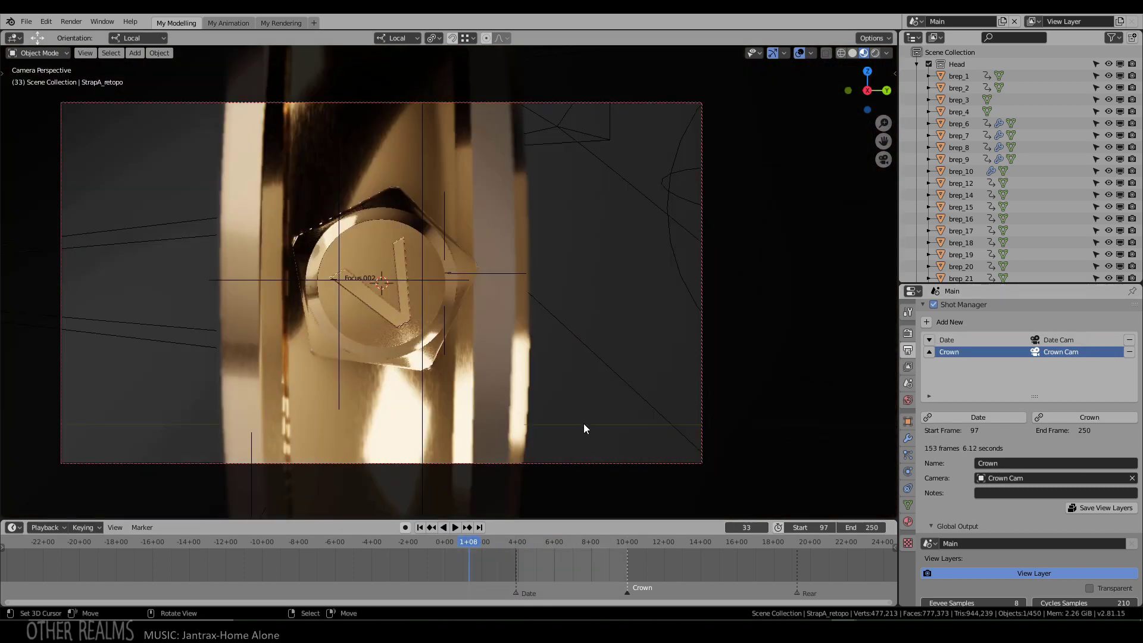
scroll(950, 491, "down", 2)
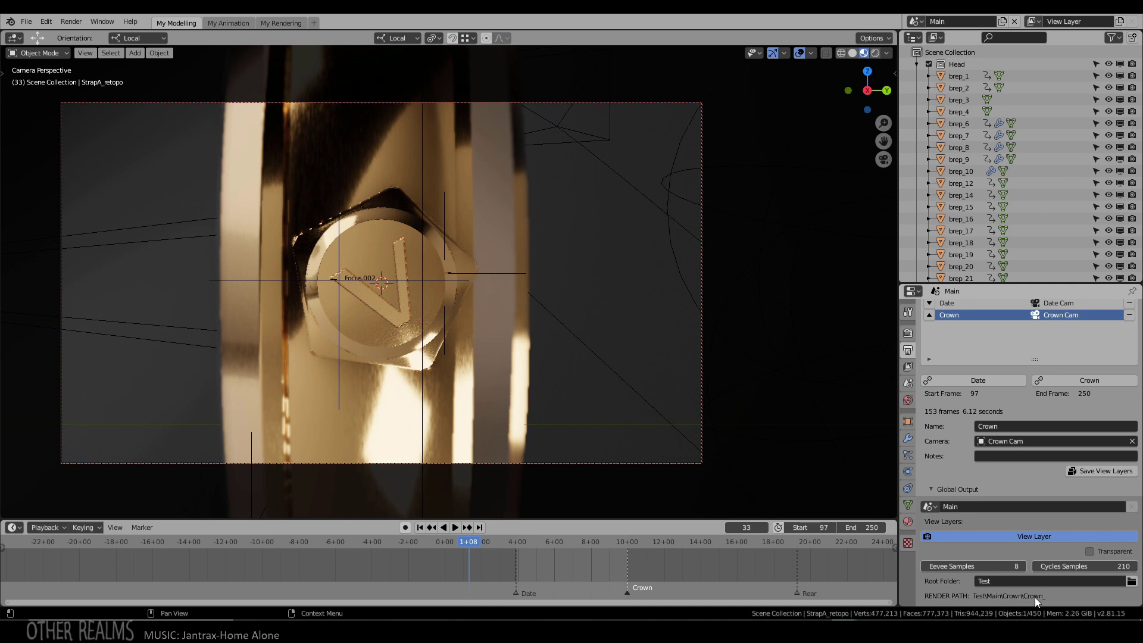
- Compare the render output paths of the Date and Crown shots by activating each shot in turn
scroll(988, 575, "up", 10)
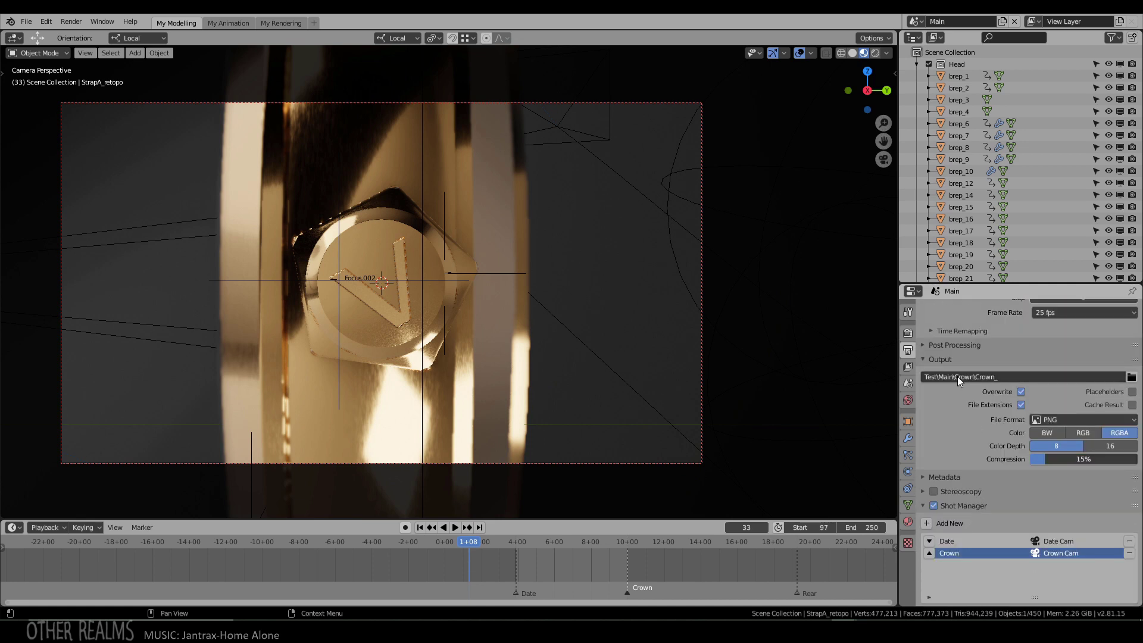
left_click(966, 539)
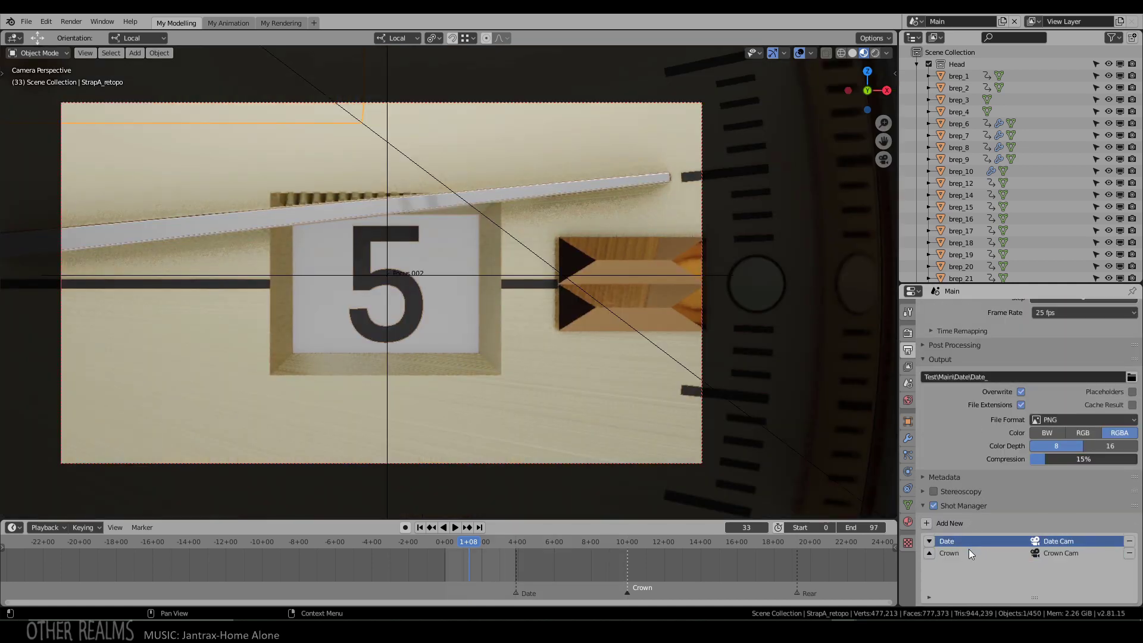
left_click(966, 554)
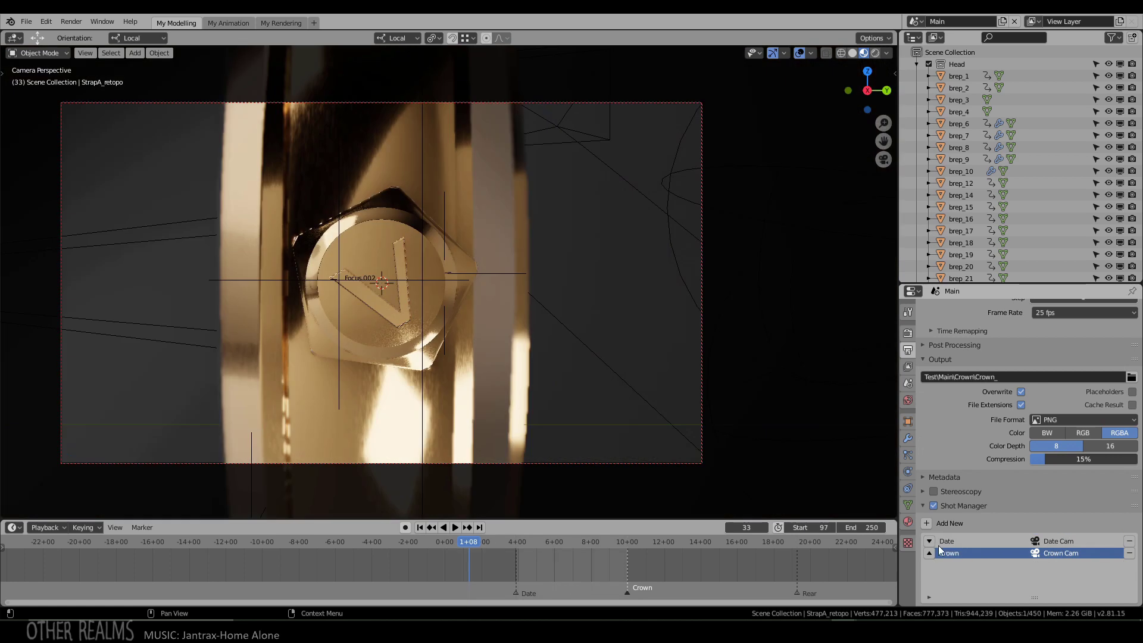
scroll(977, 554, "down", 10)
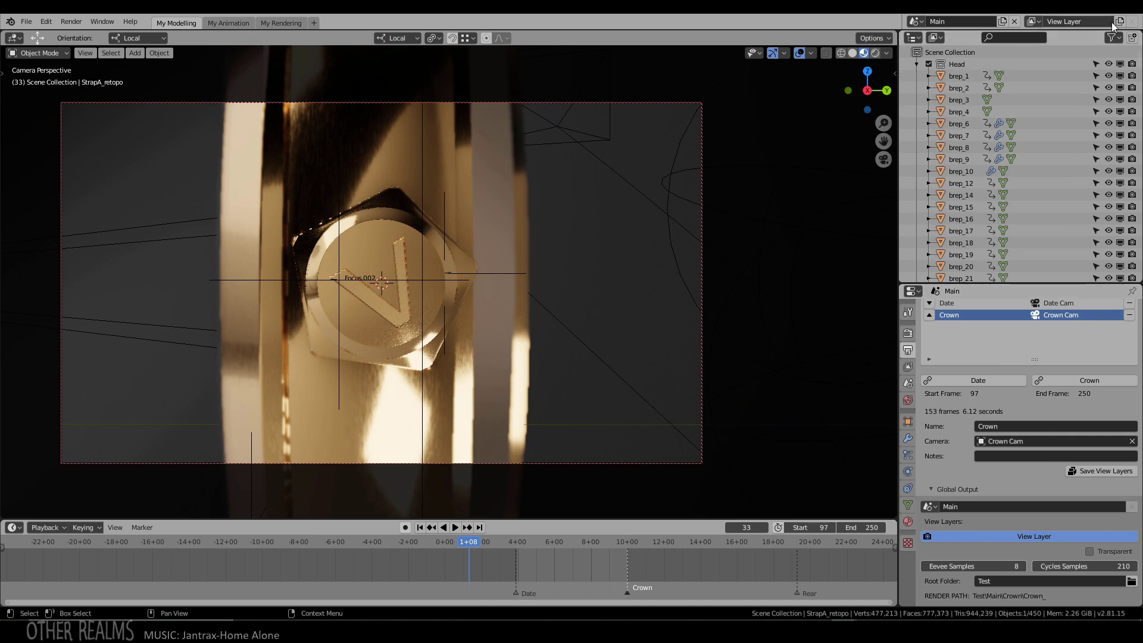
- Add three view layers to the Main scene and name them 2, 3 and 4
left_click(1070, 19)
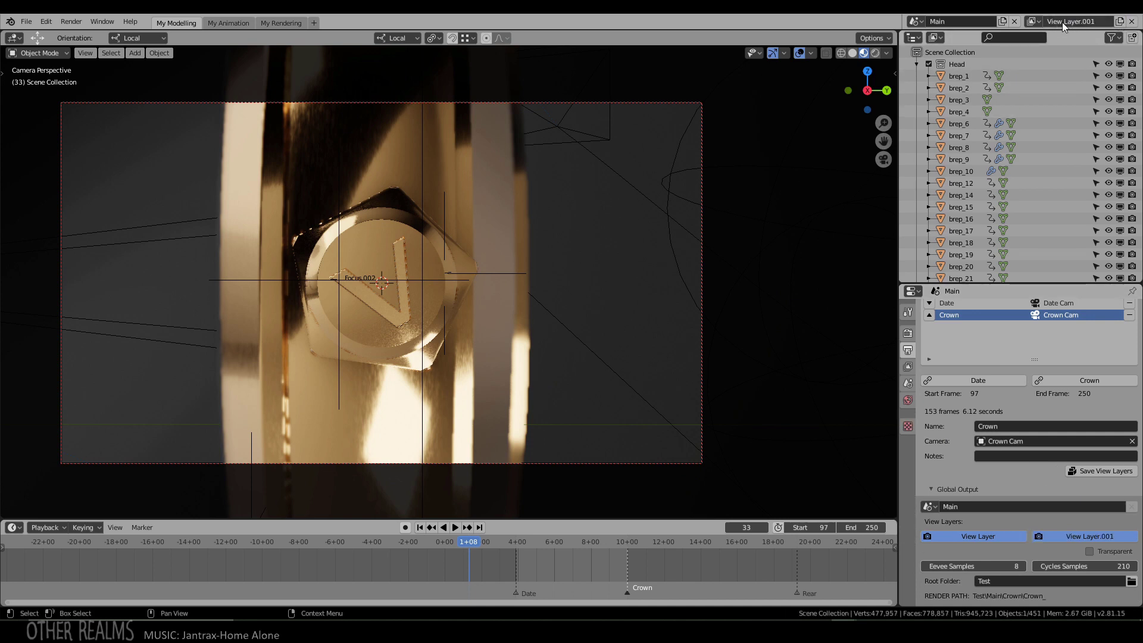
type("2")
key("Return")
left_click(1120, 20)
double_click(1069, 21)
type("3")
key("Return")
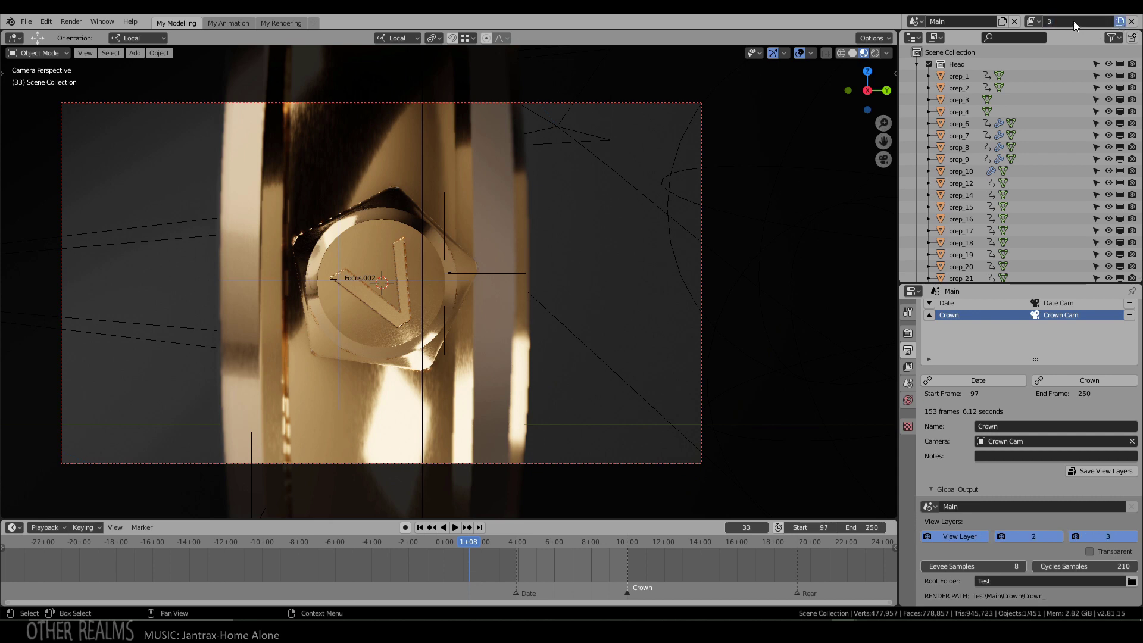
left_click(1119, 21)
double_click(1069, 20)
type("4")
key("Return")
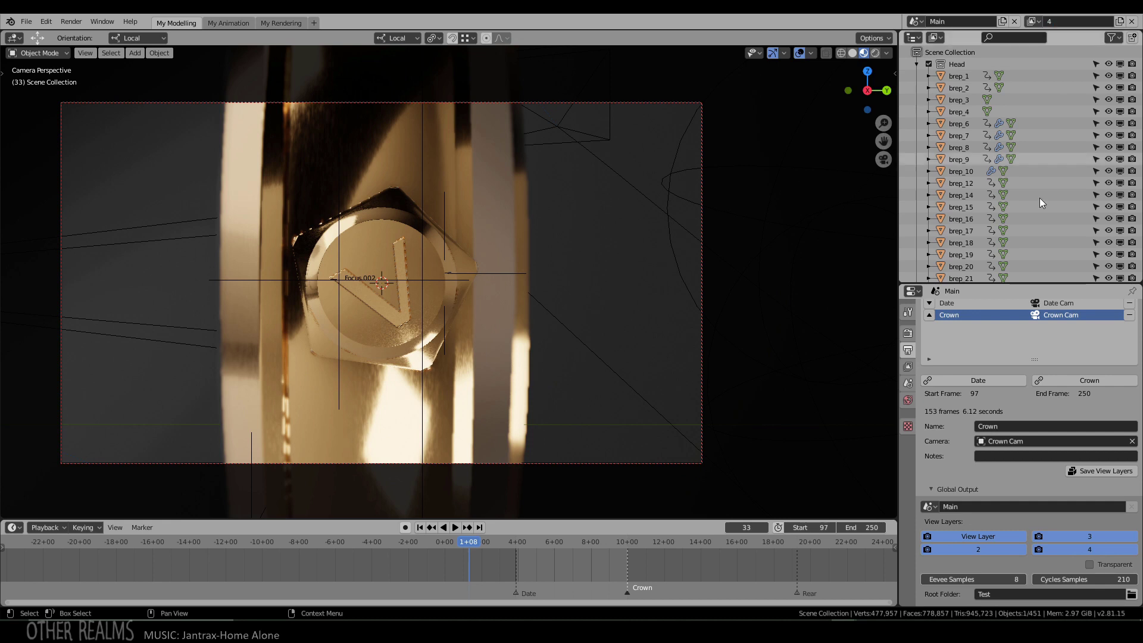
- Disable rendering of view layers 2 and 4 for the Crown shot and save its view layer state
scroll(1013, 437, "up", 1)
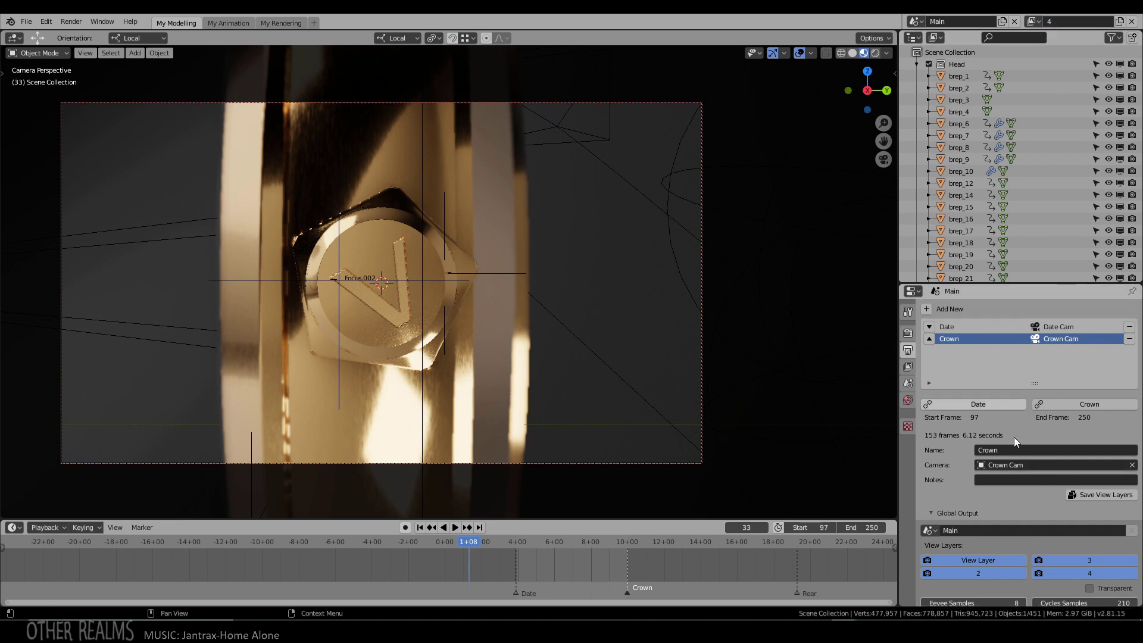
left_click(1006, 573)
left_click(1063, 570)
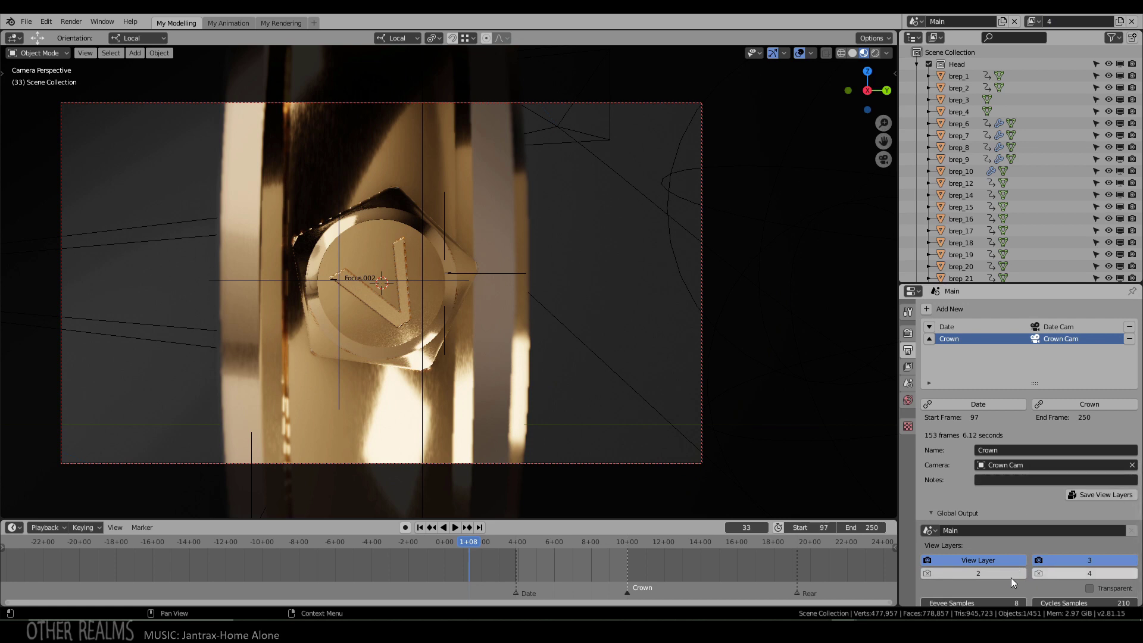
left_click(1100, 497)
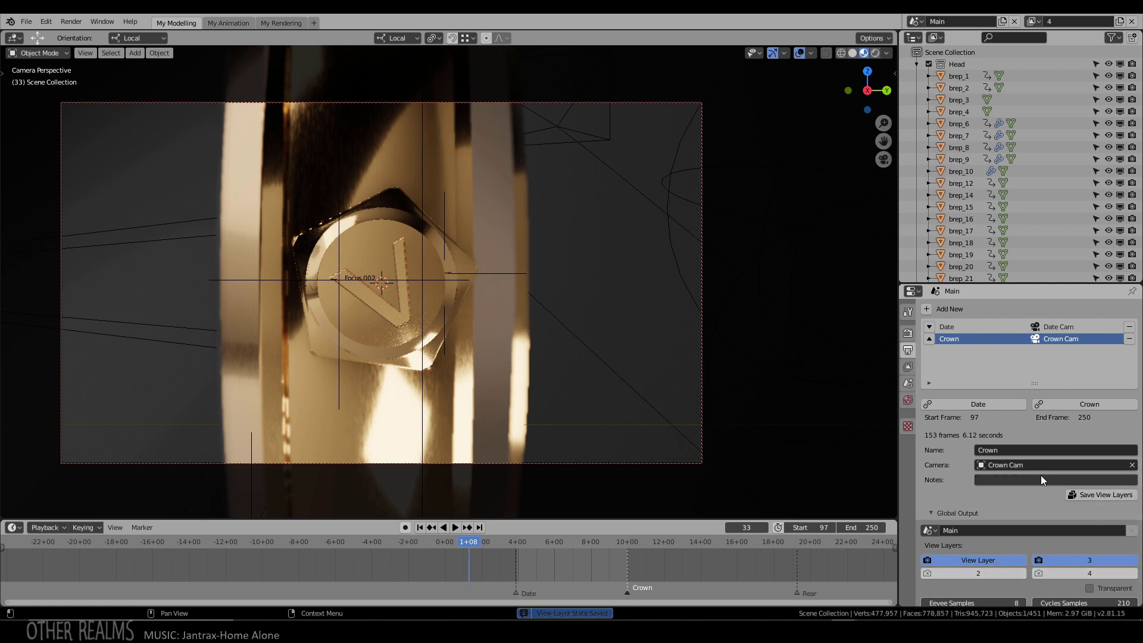
- Activate the Date shot, enable only view layers 2 and 4 for rendering, and save its view layer state
left_click(1063, 327)
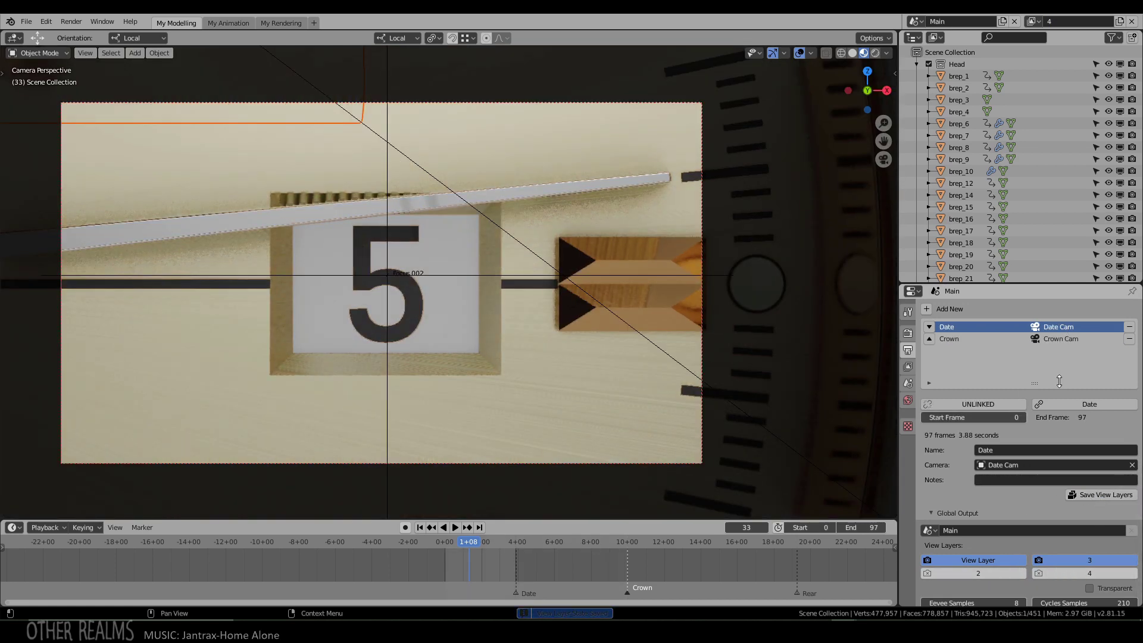
left_click(982, 575)
left_click(1056, 574)
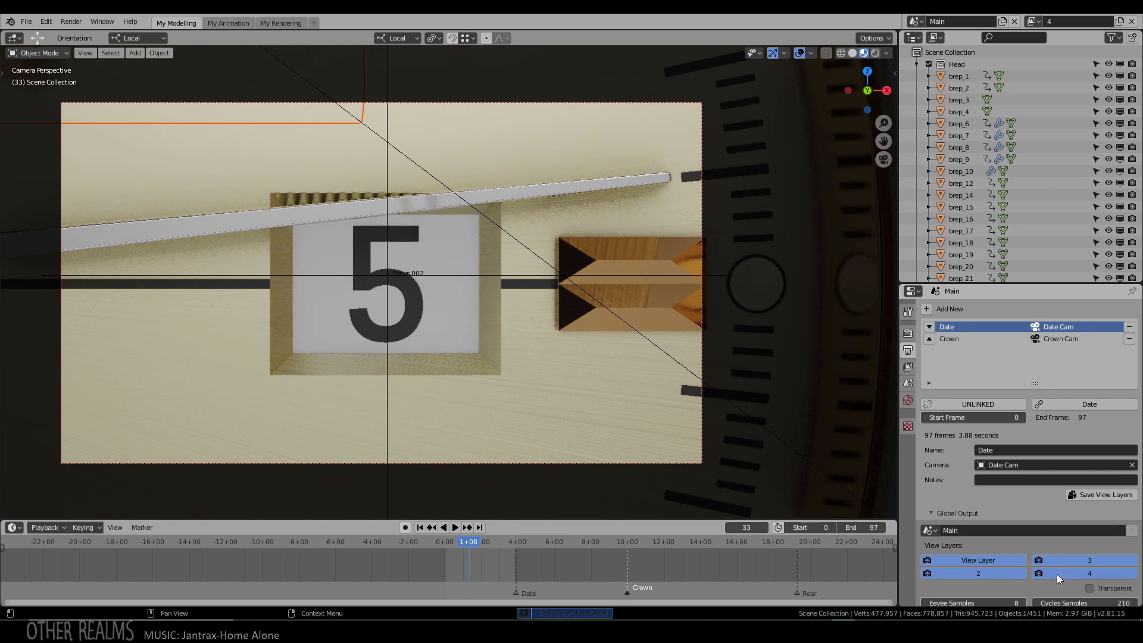
left_click(1043, 562)
left_click(1021, 562)
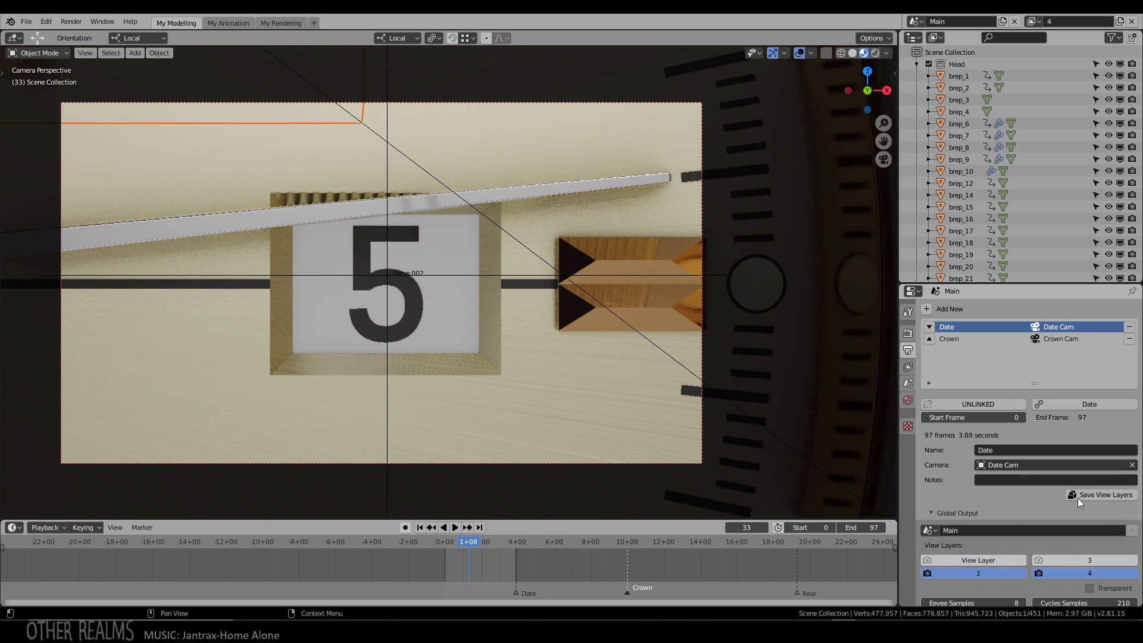
left_click(1097, 496)
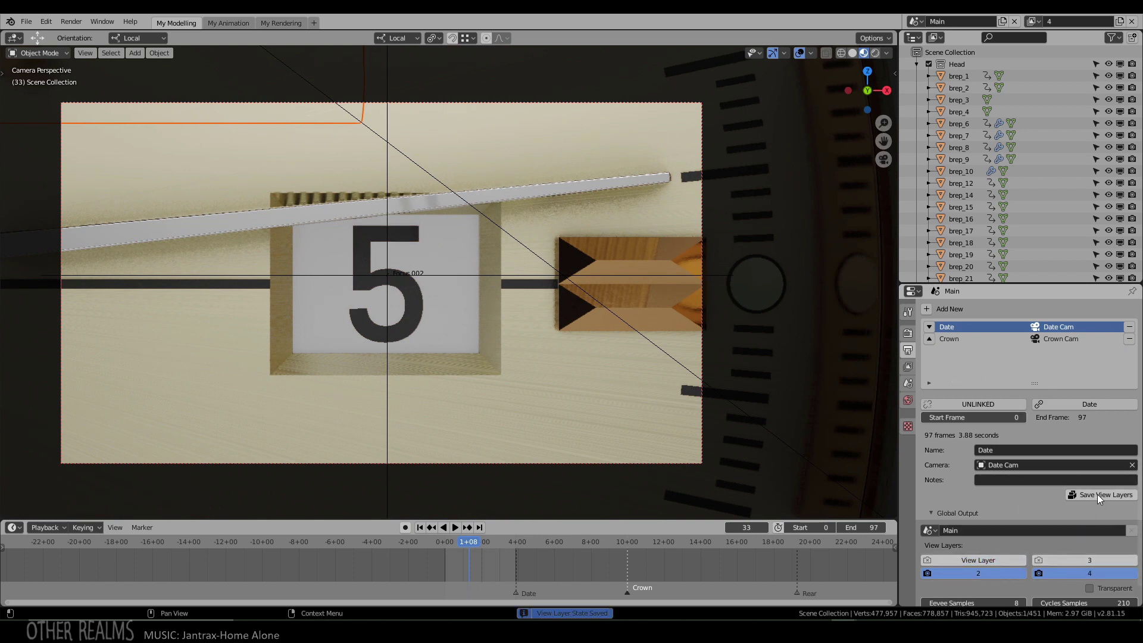
- Switch between the Crown and Date shots to compare their saved view layer states
left_click(1067, 338)
left_click(1064, 327)
left_click(1079, 340)
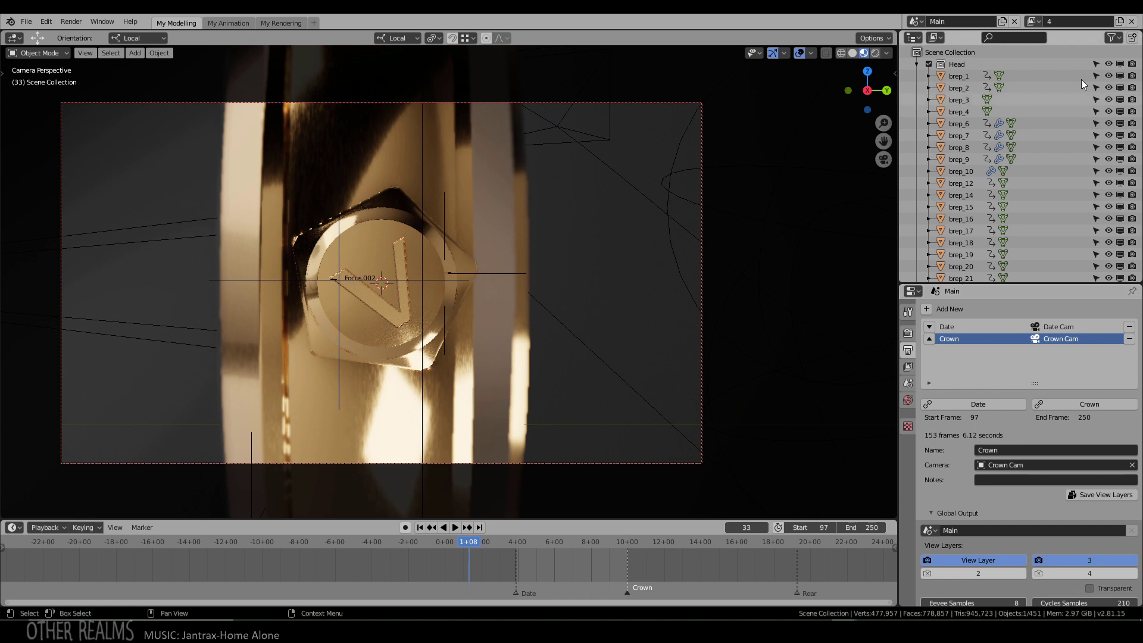
- Delete view layer 4 and rename view layer 2 to 20
left_click(1132, 21)
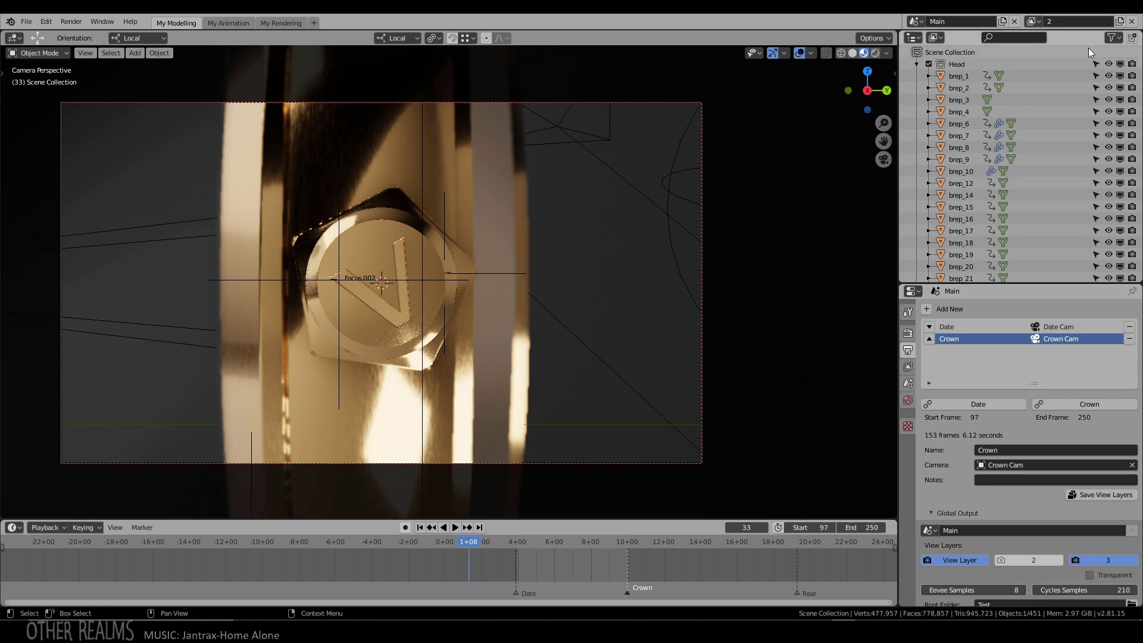
left_click(1066, 21)
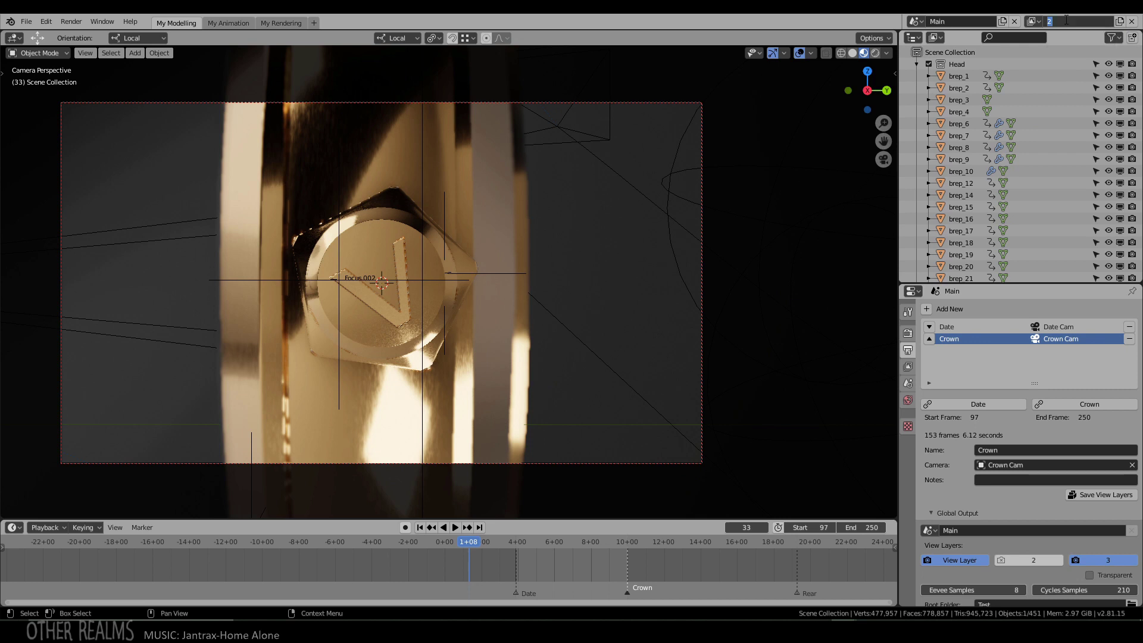
type("20")
key("Return")
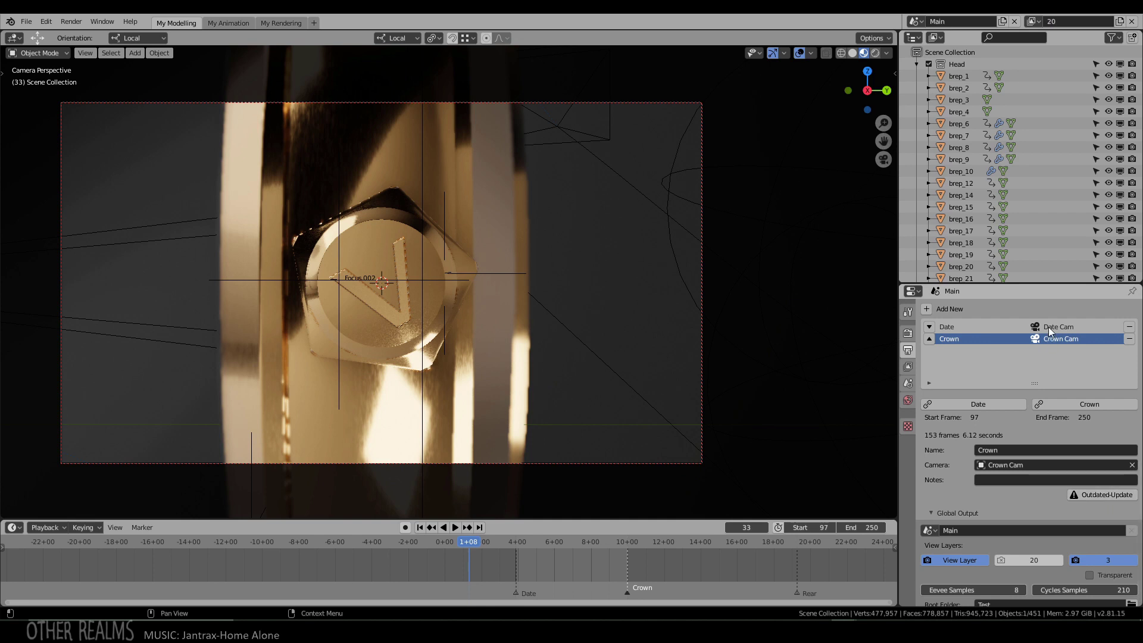
- Disable view layer 3 for the Crown shot and update its outdated view layer state
left_click(1048, 327)
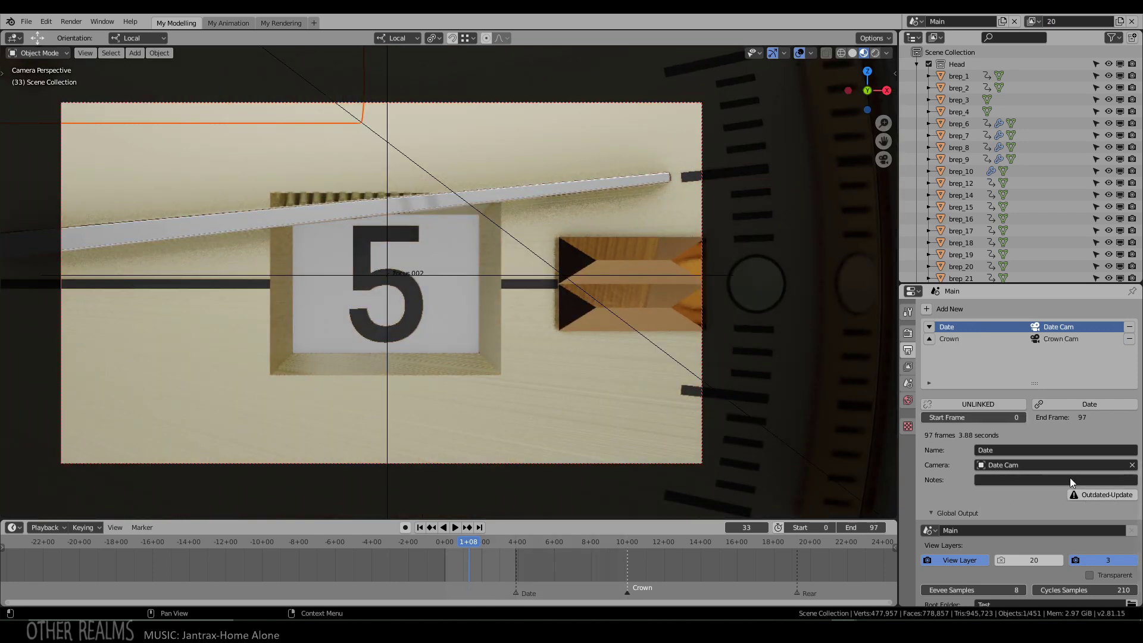
left_click(1066, 338)
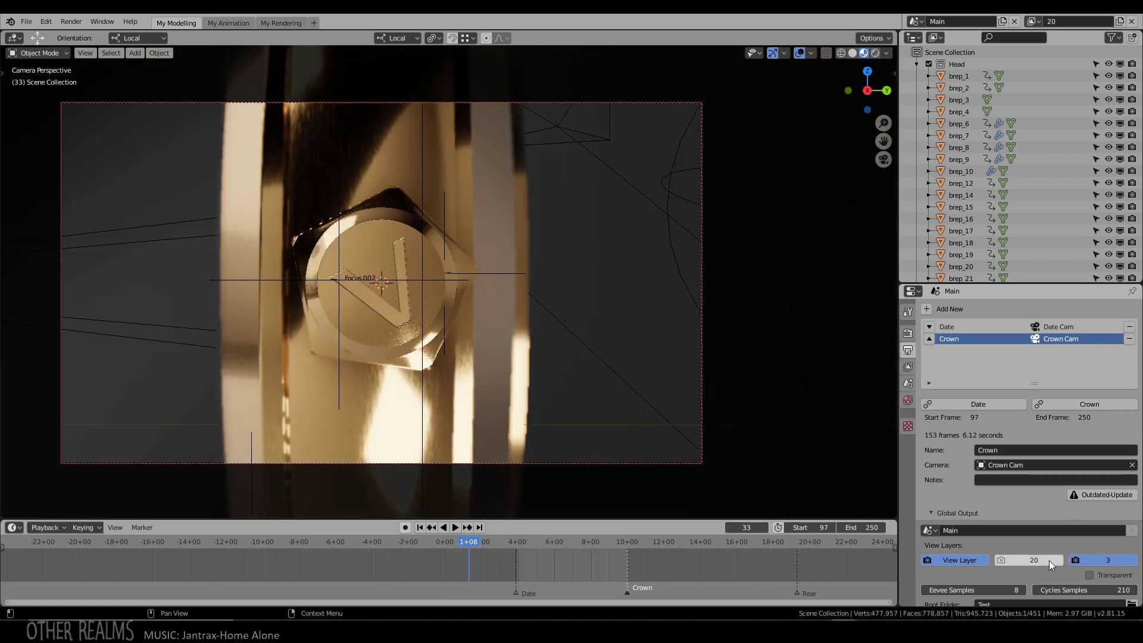
left_click(1113, 564)
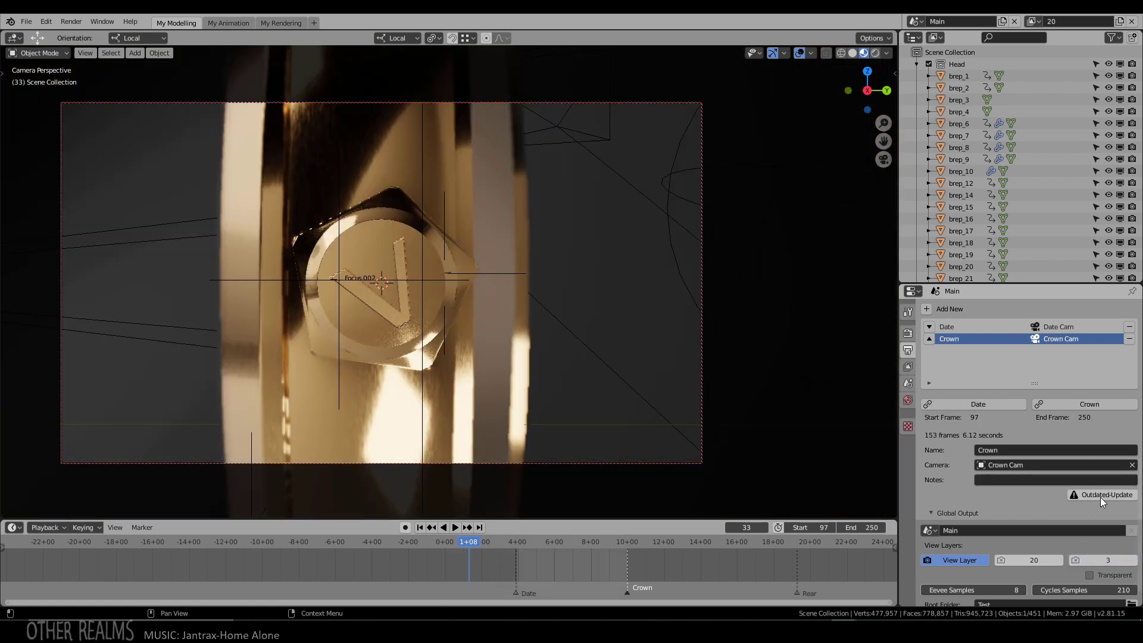
left_click(1101, 497)
- Update the Date shot's outdated view layer state and switch between both shots to check their layers
left_click(1071, 327)
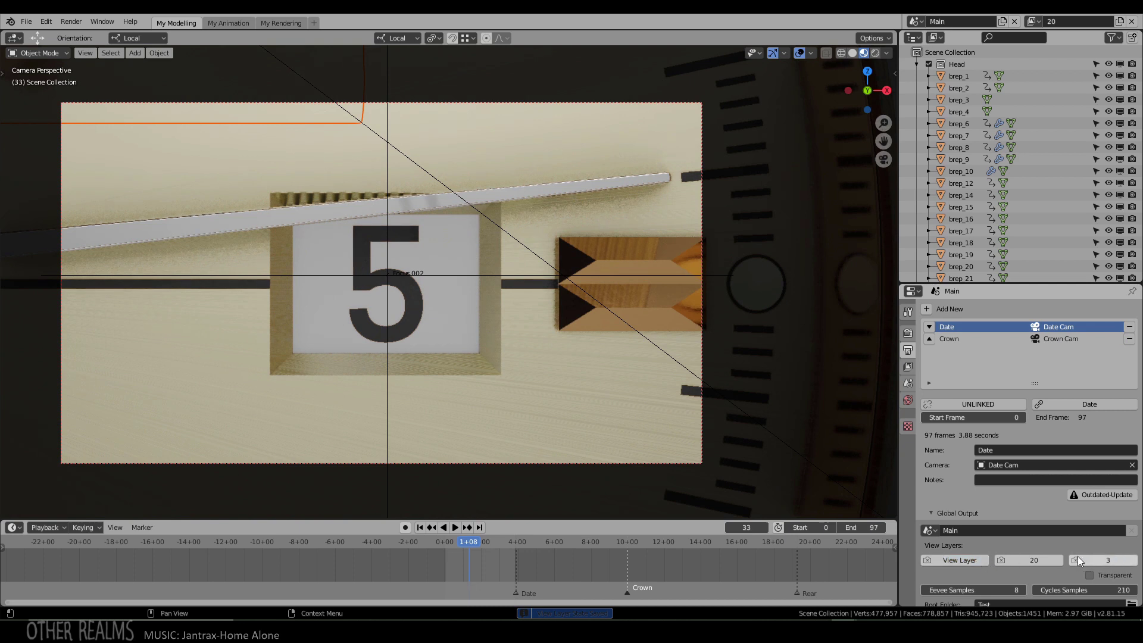
left_click(1102, 496)
left_click(1052, 339)
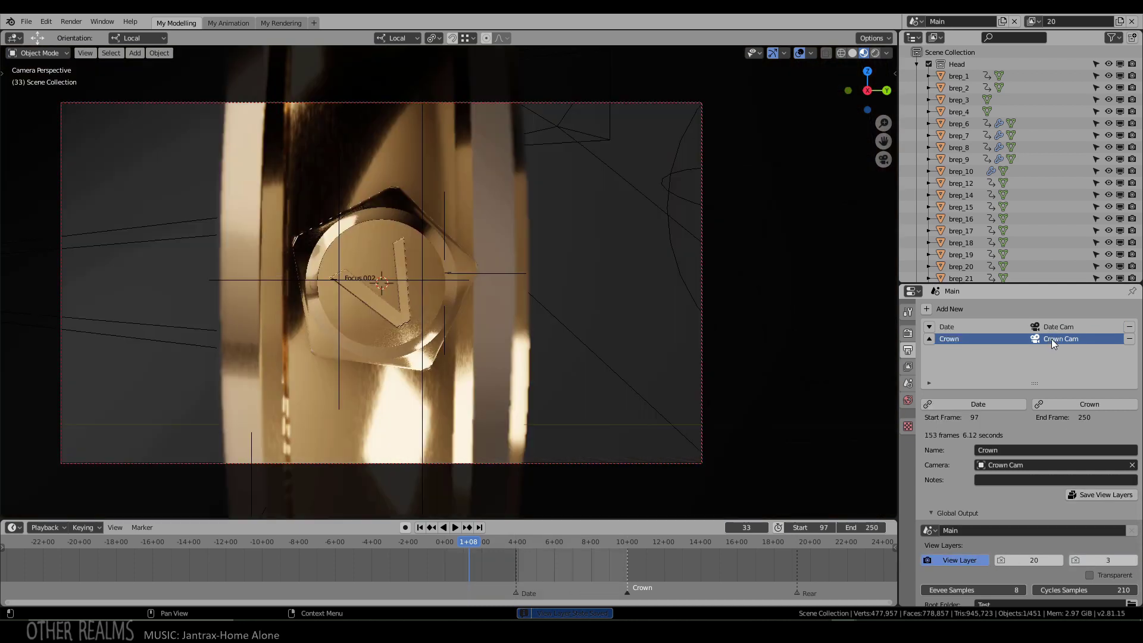
left_click(1054, 327)
- Activate the Crown shot, scrub to frame 199 and try to change the scene's end frame to 308
scroll(1074, 339, "up", 4)
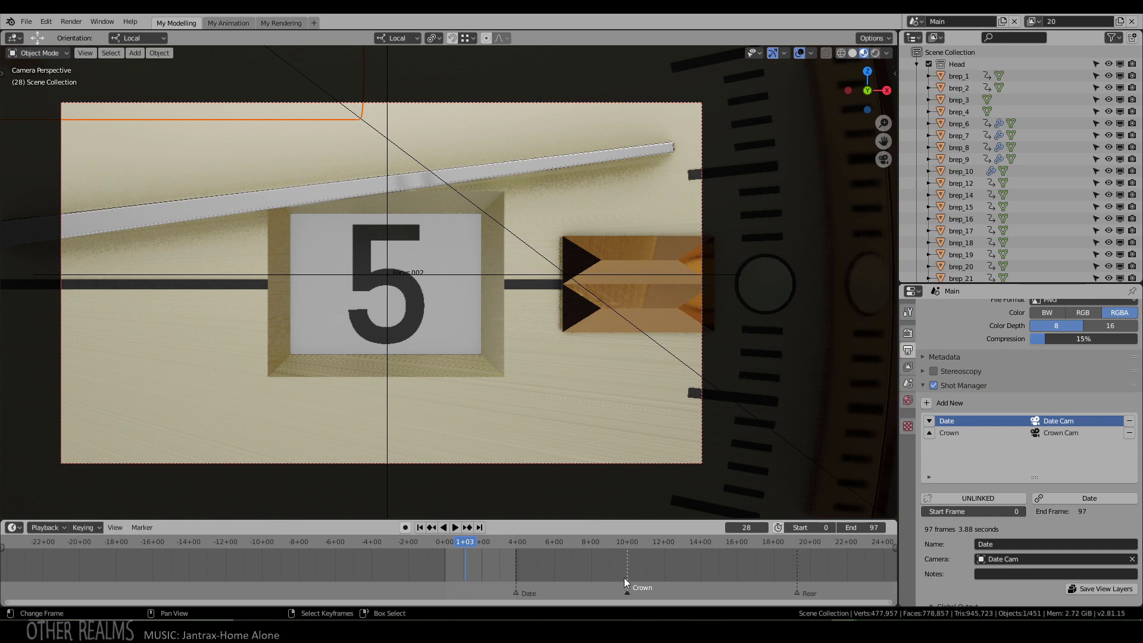
left_click(1054, 431)
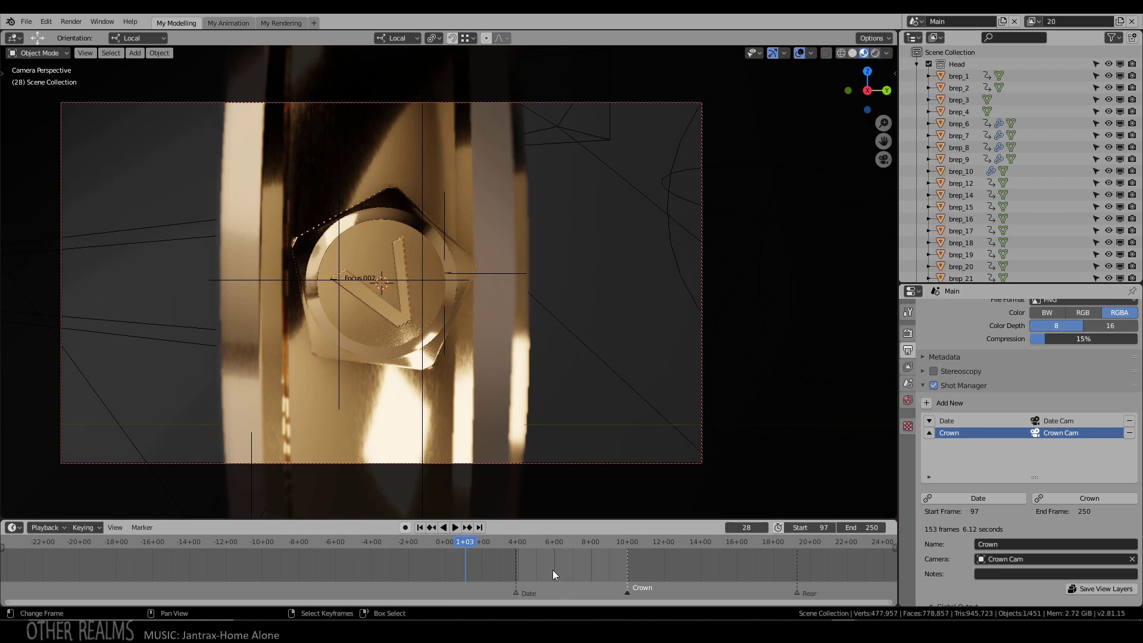
left_click(590, 570)
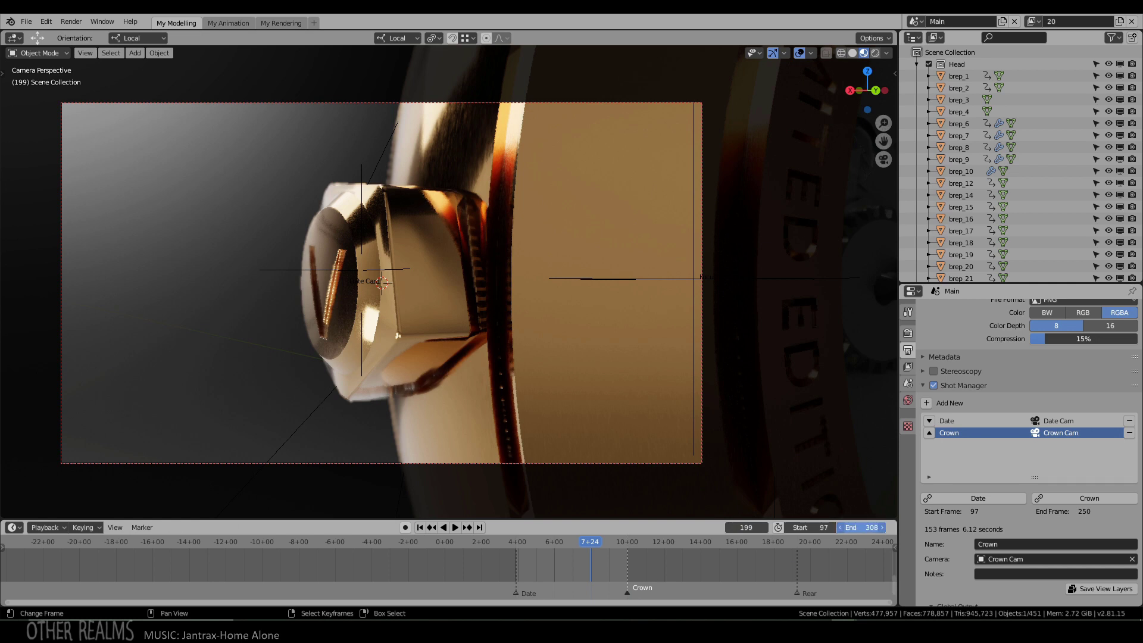
key("ctrl+v")
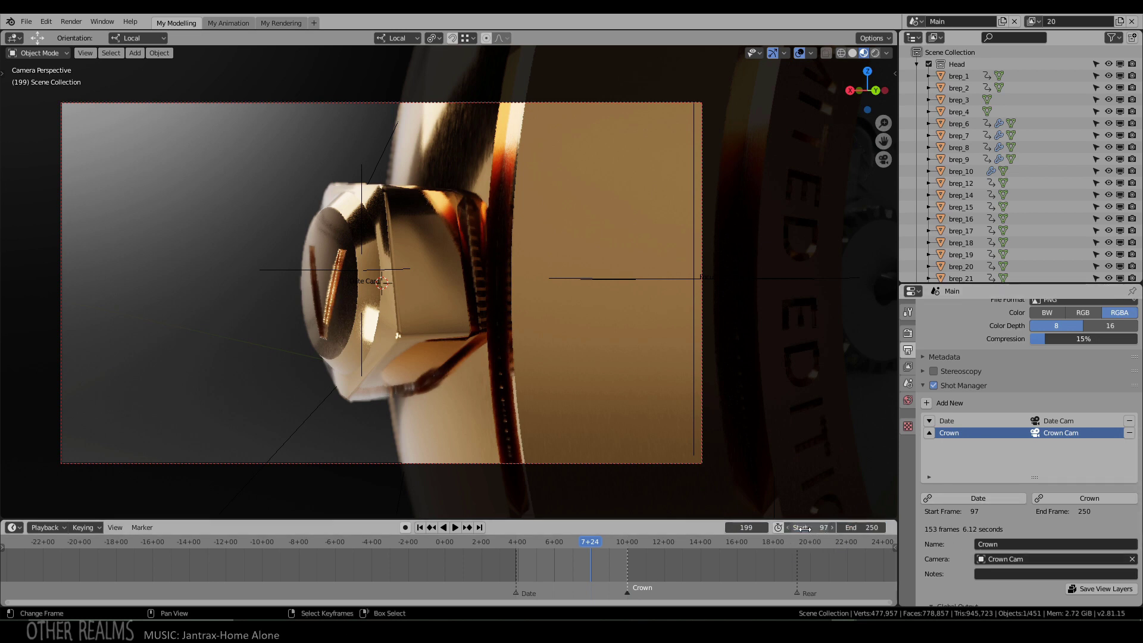
- Try a scene start frame of 86 with the Date shot active, and reselect the shots to restore its range
left_click(997, 421)
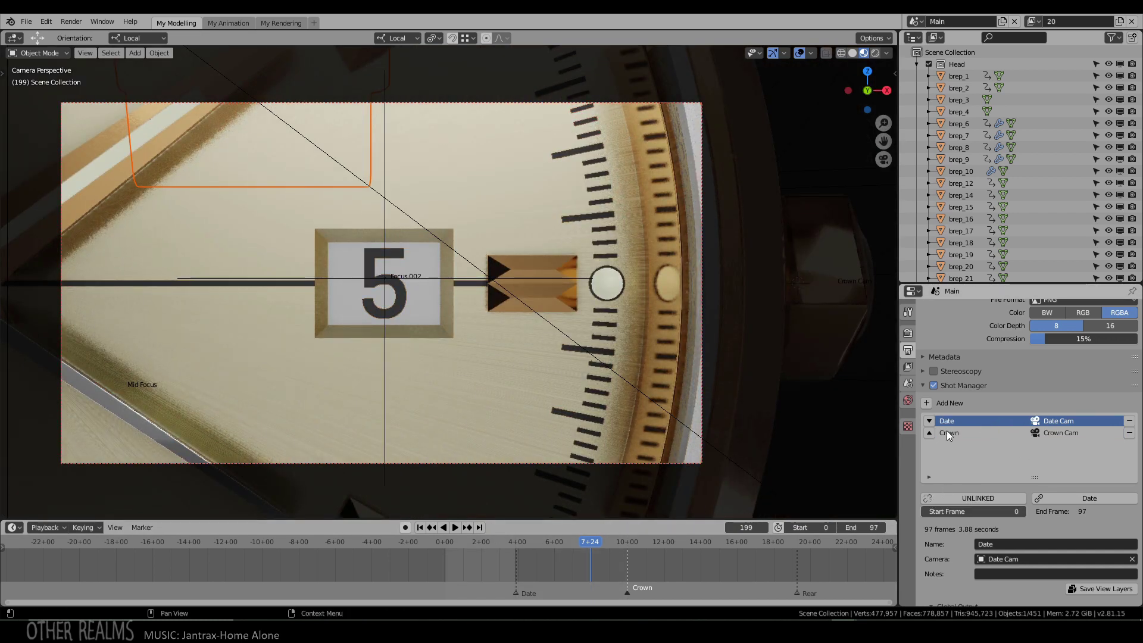
left_click_drag(816, 530, 855, 530)
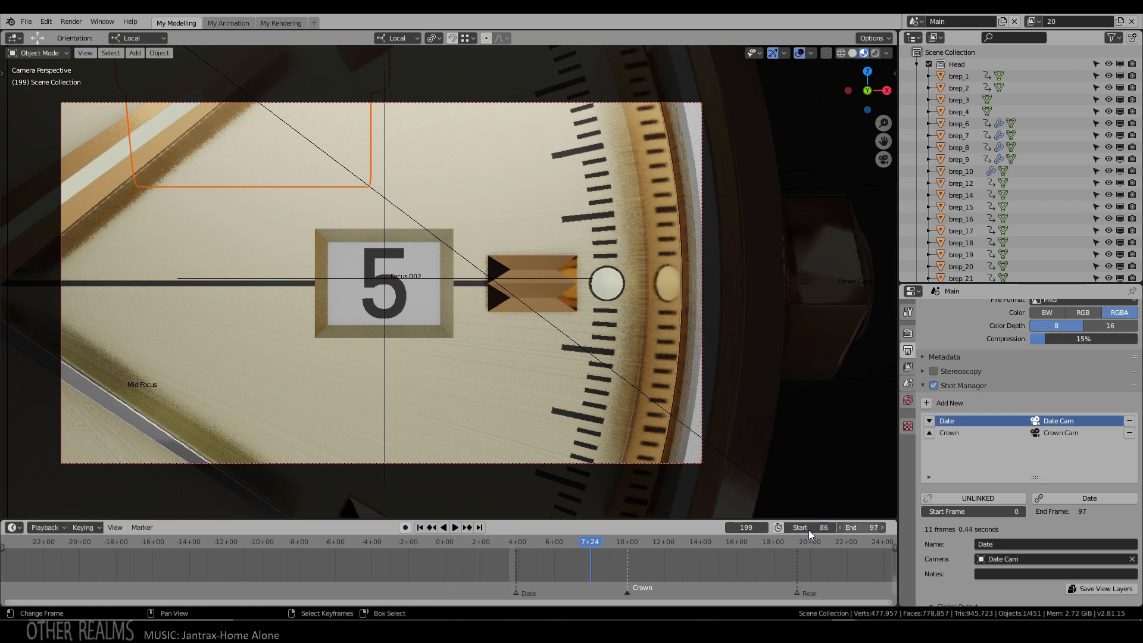
left_click(951, 433)
left_click(954, 421)
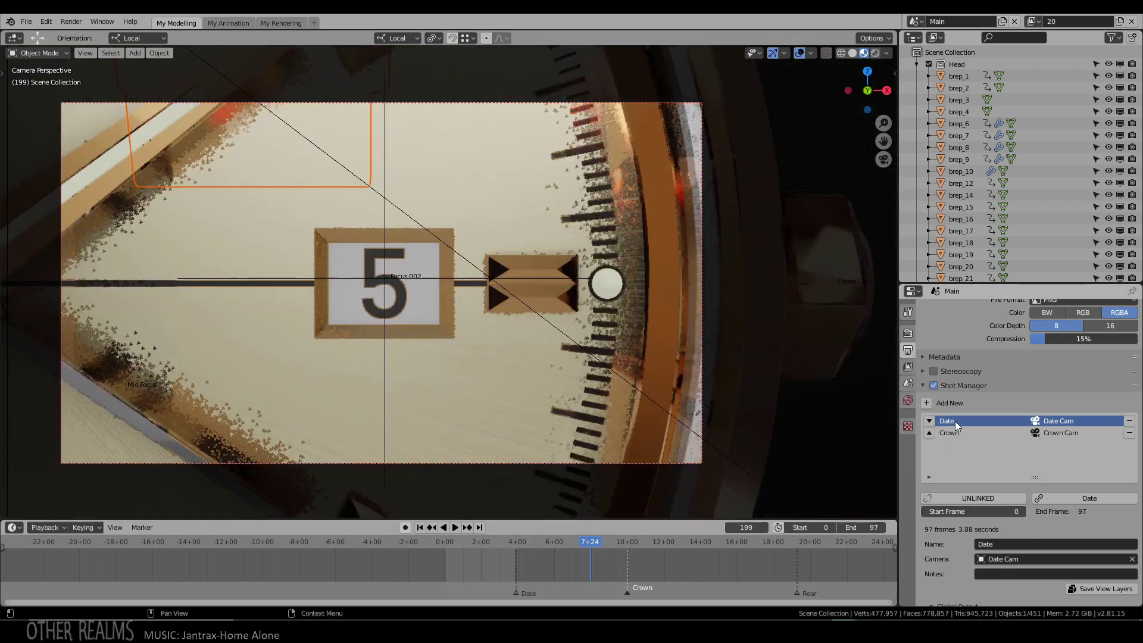
- Preview the Date shot by scrubbing and playing its frame range in the timeline
left_click(448, 563)
key("space")
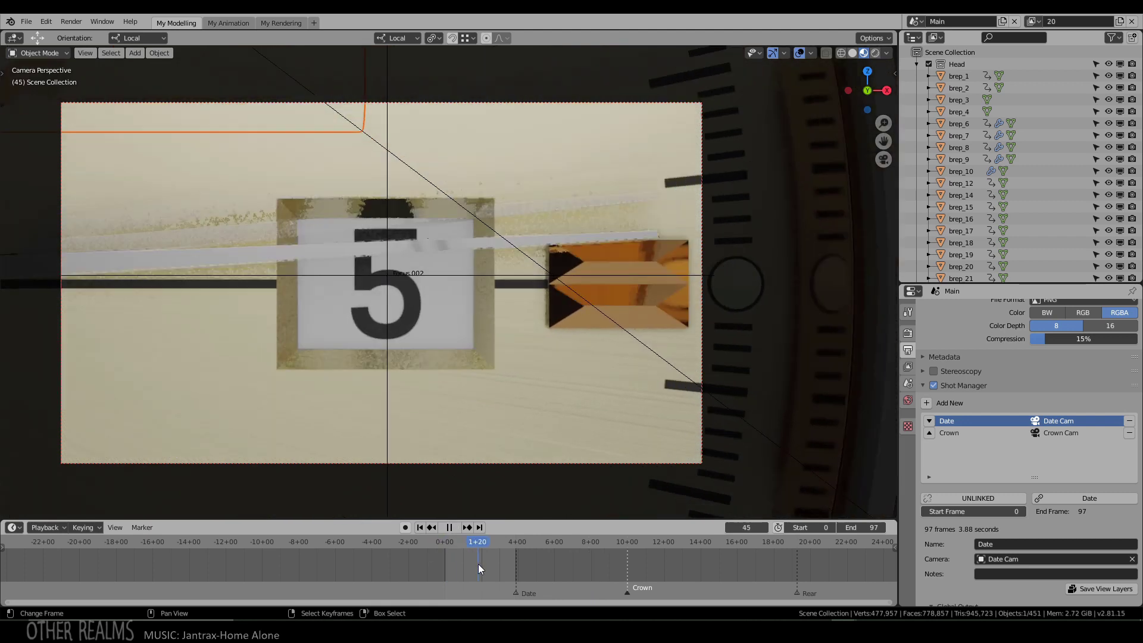
key("space")
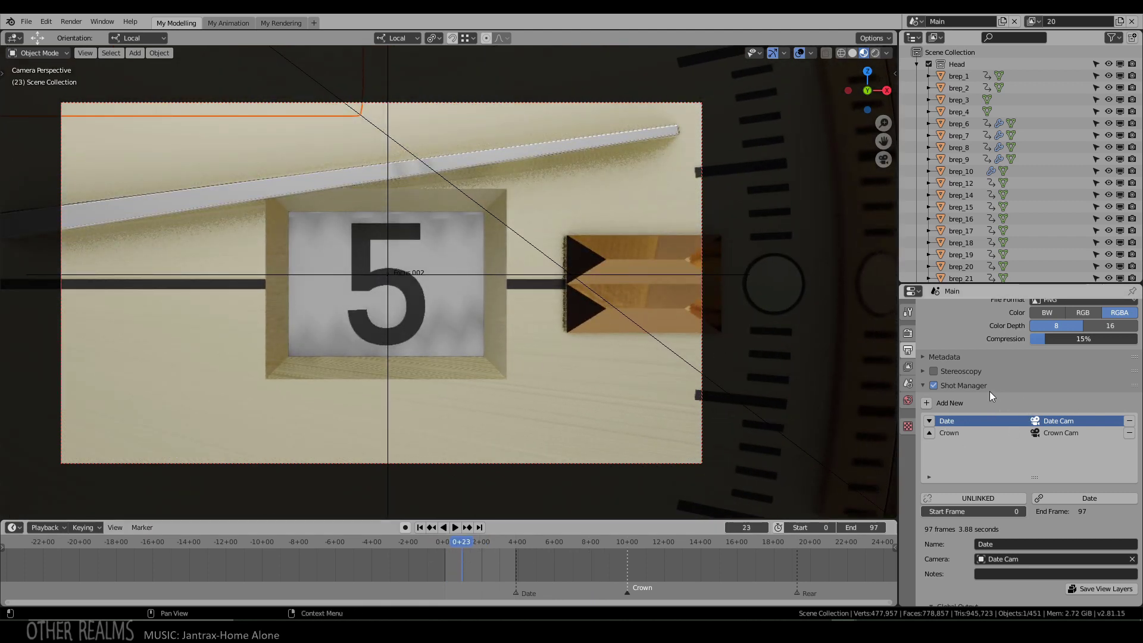
- Turn off Shot Manager, set the scene frame range to 139–344, and move the playhead to frame 239
left_click(933, 386)
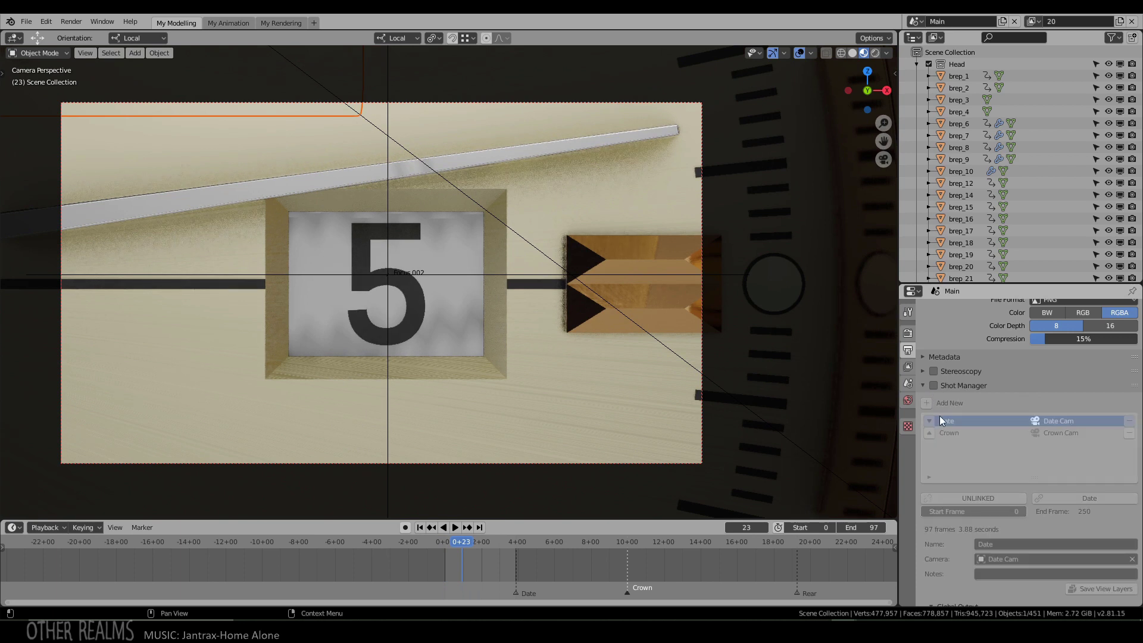
left_click_drag(866, 525, 1072, 525)
left_click_drag(811, 526, 857, 525)
left_click(616, 563)
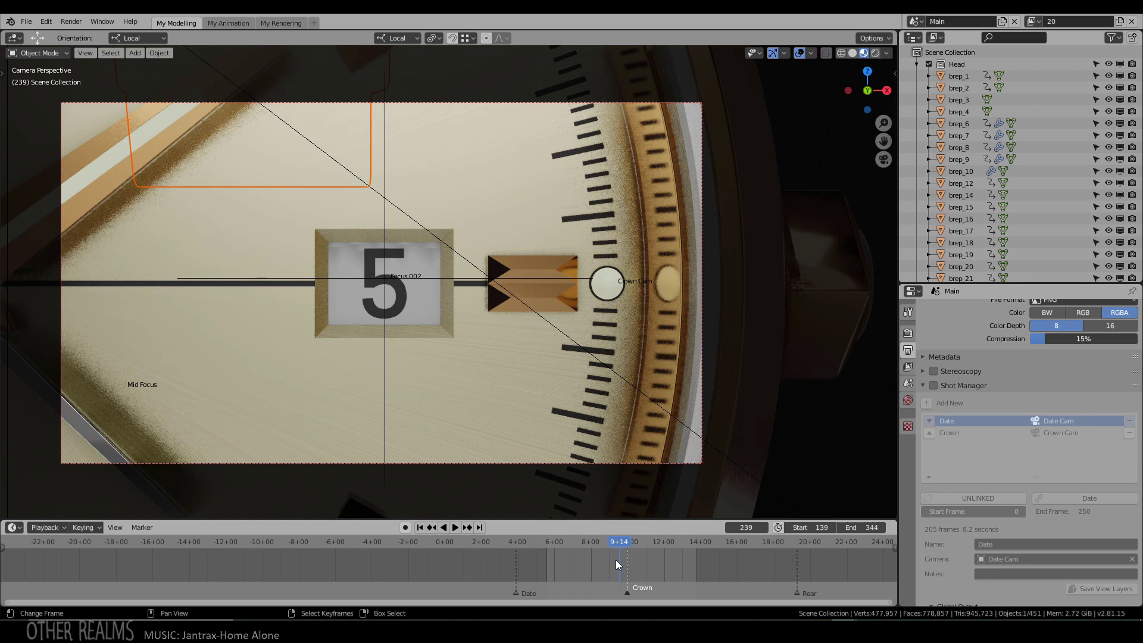
scroll(995, 466, "up", 7)
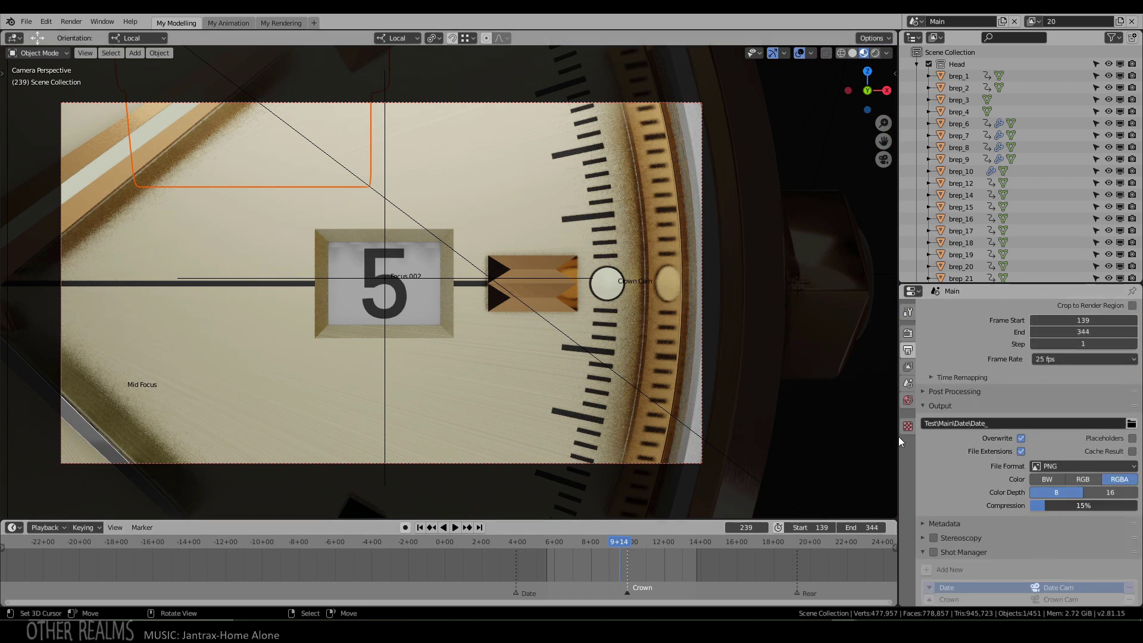
- Turn Shot Manager back on and activate the Crown shot
scroll(990, 509, "down", 5)
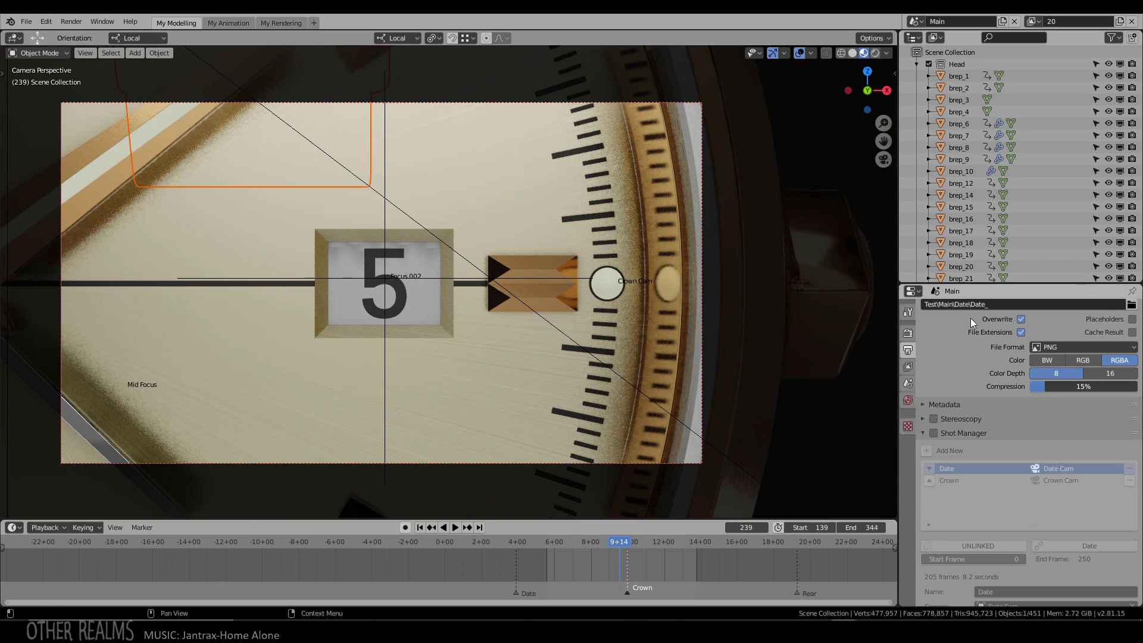
left_click(946, 434)
left_click(953, 479)
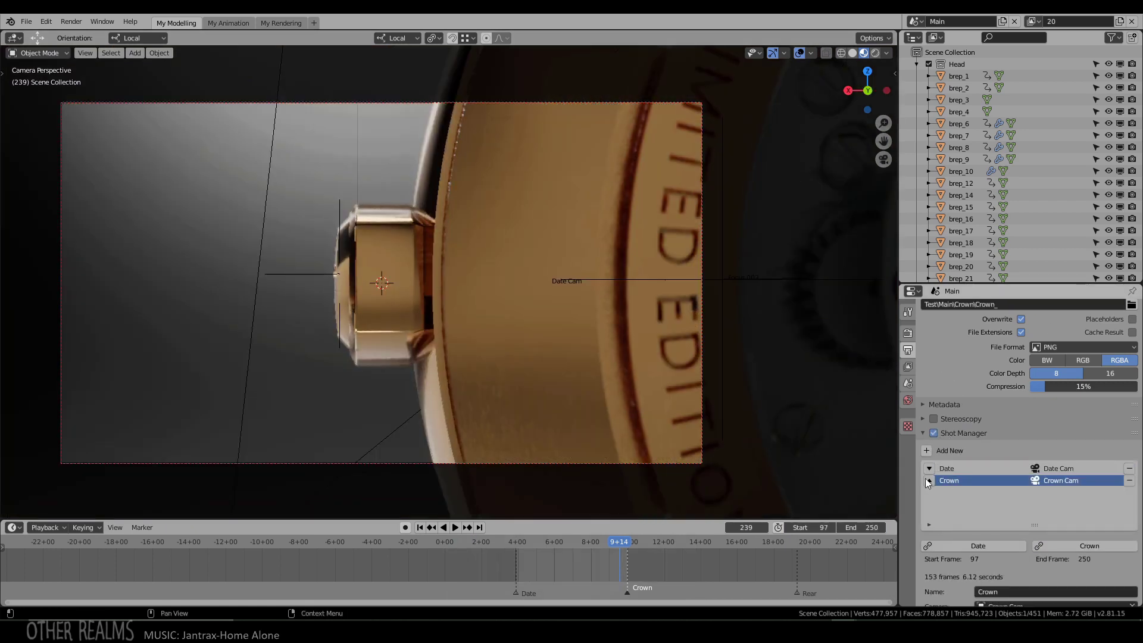